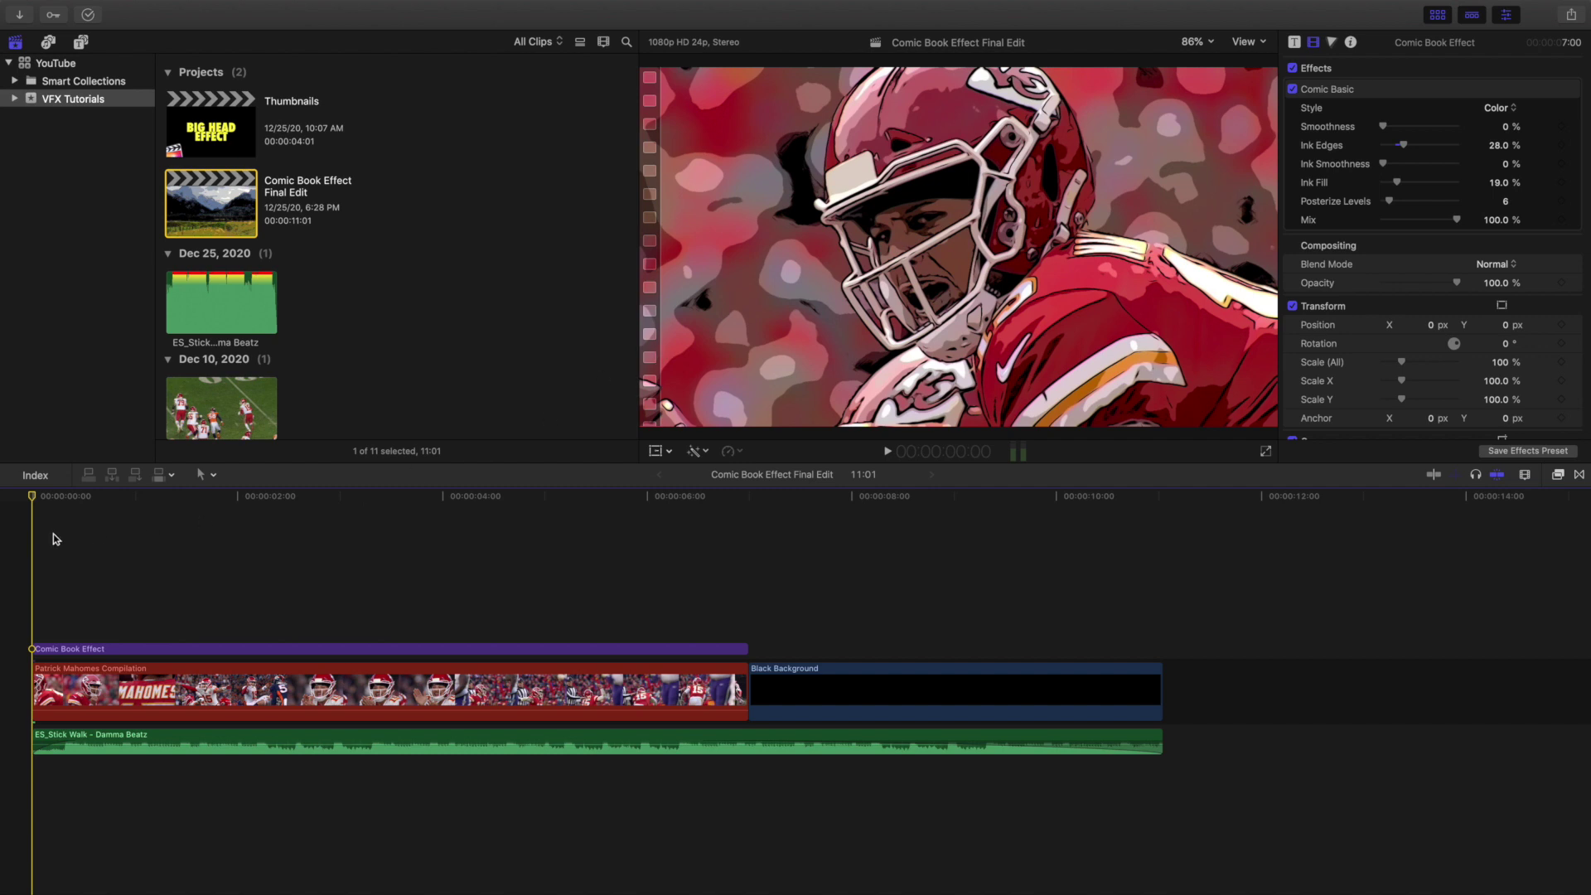
- Play the Comic Book Effect Final Edit project from the start to preview the comic look
key(space)
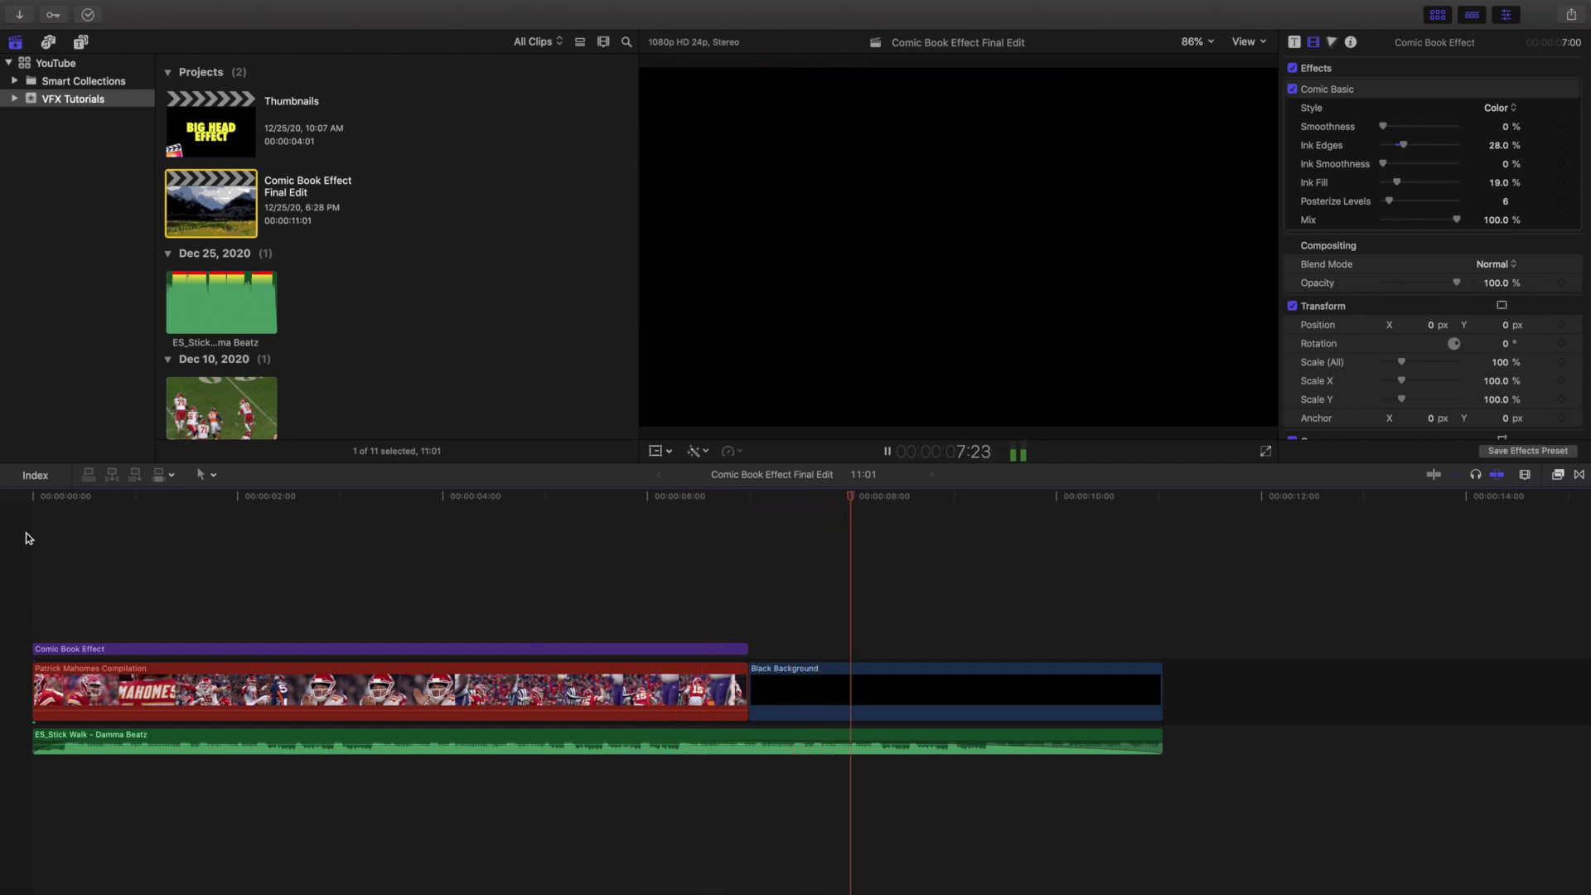
- Toggle the Comic Book Effect layer off and on to compare, leaving it enabled and Comic Basic selected
click(31, 553)
click(110, 650)
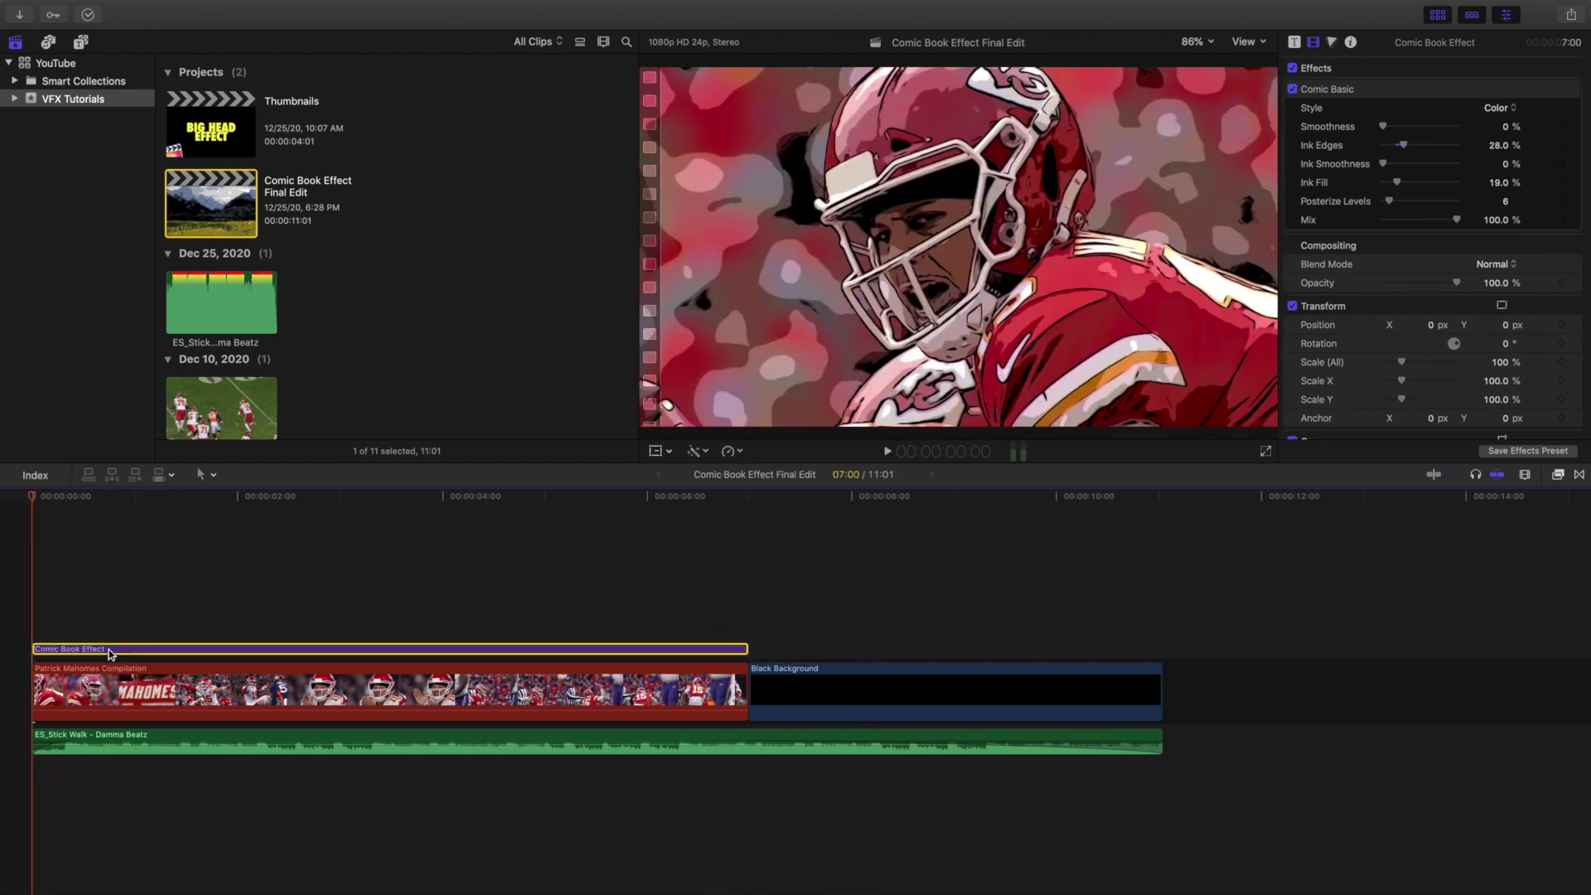
key(v)
key(v)
key(v)
key(v)
key(v)
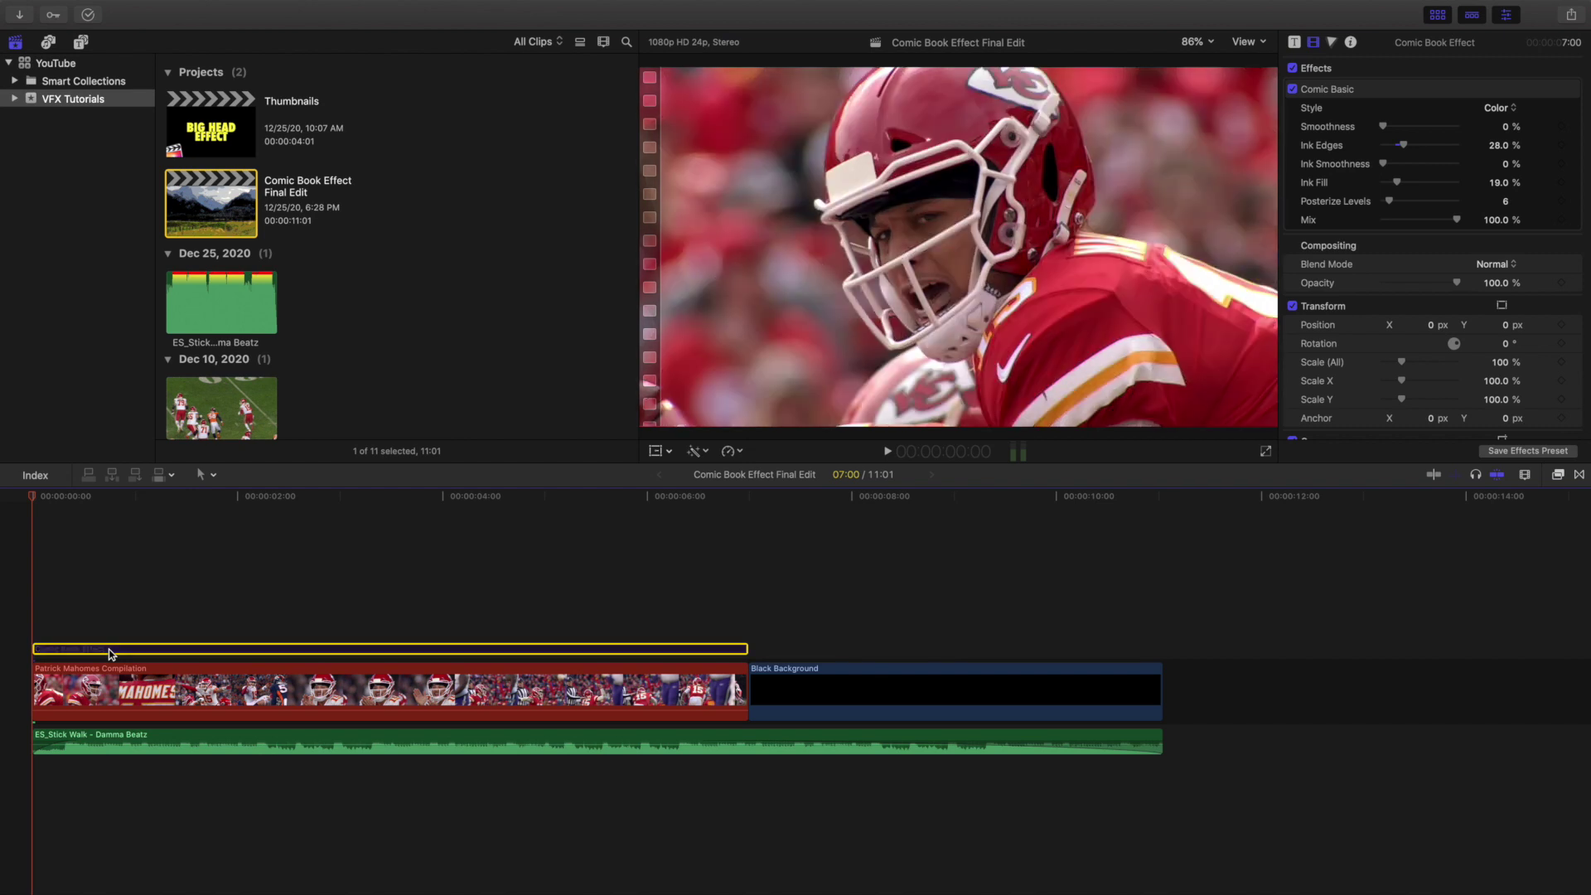
key(v)
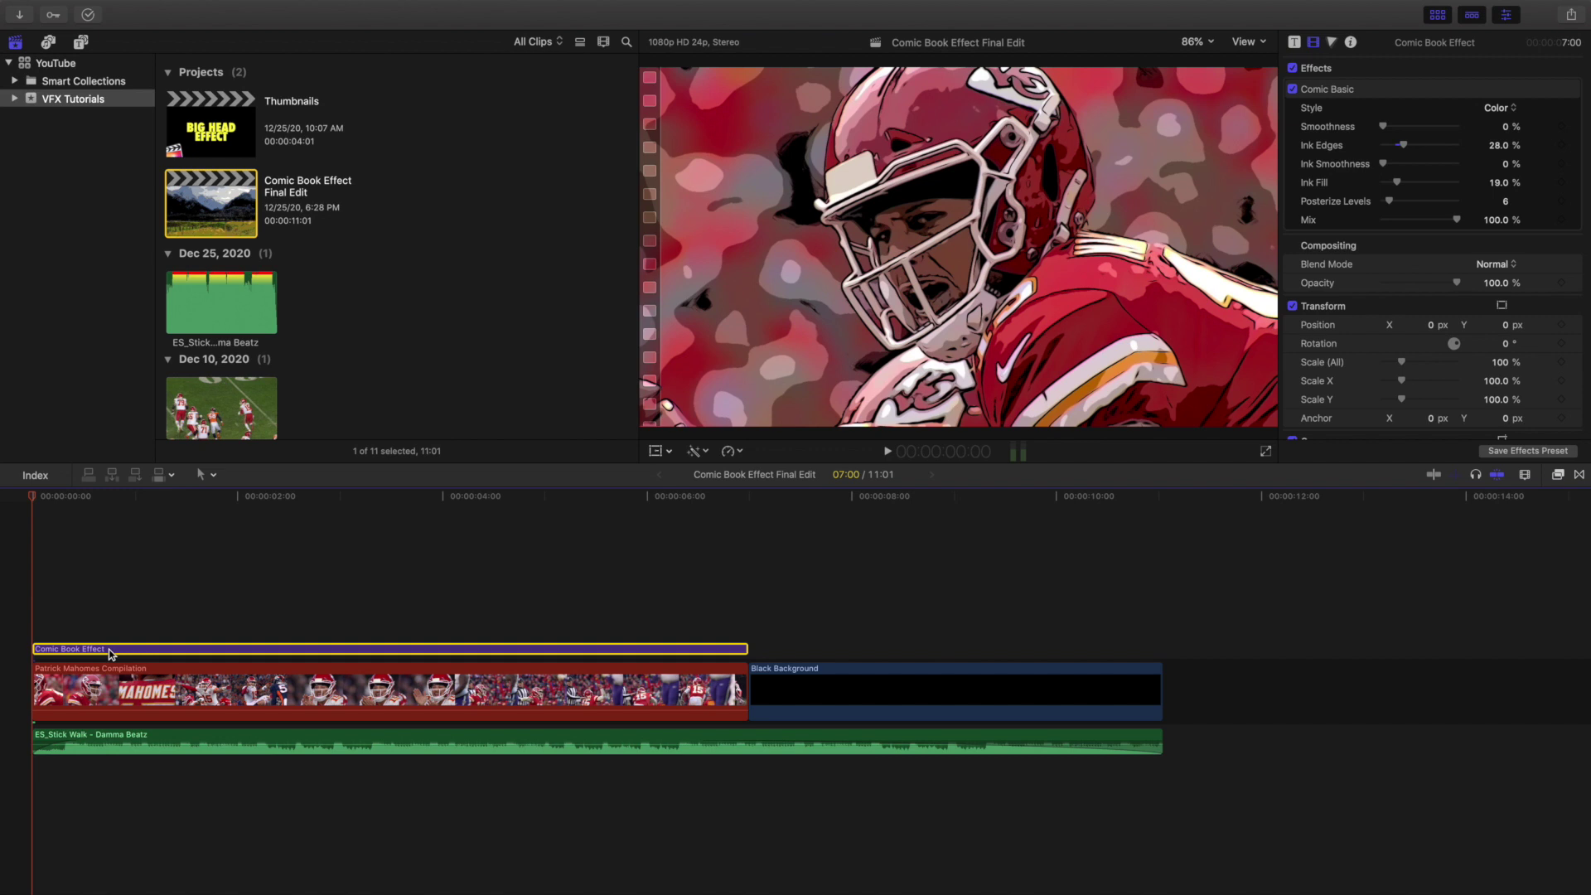
key(v)
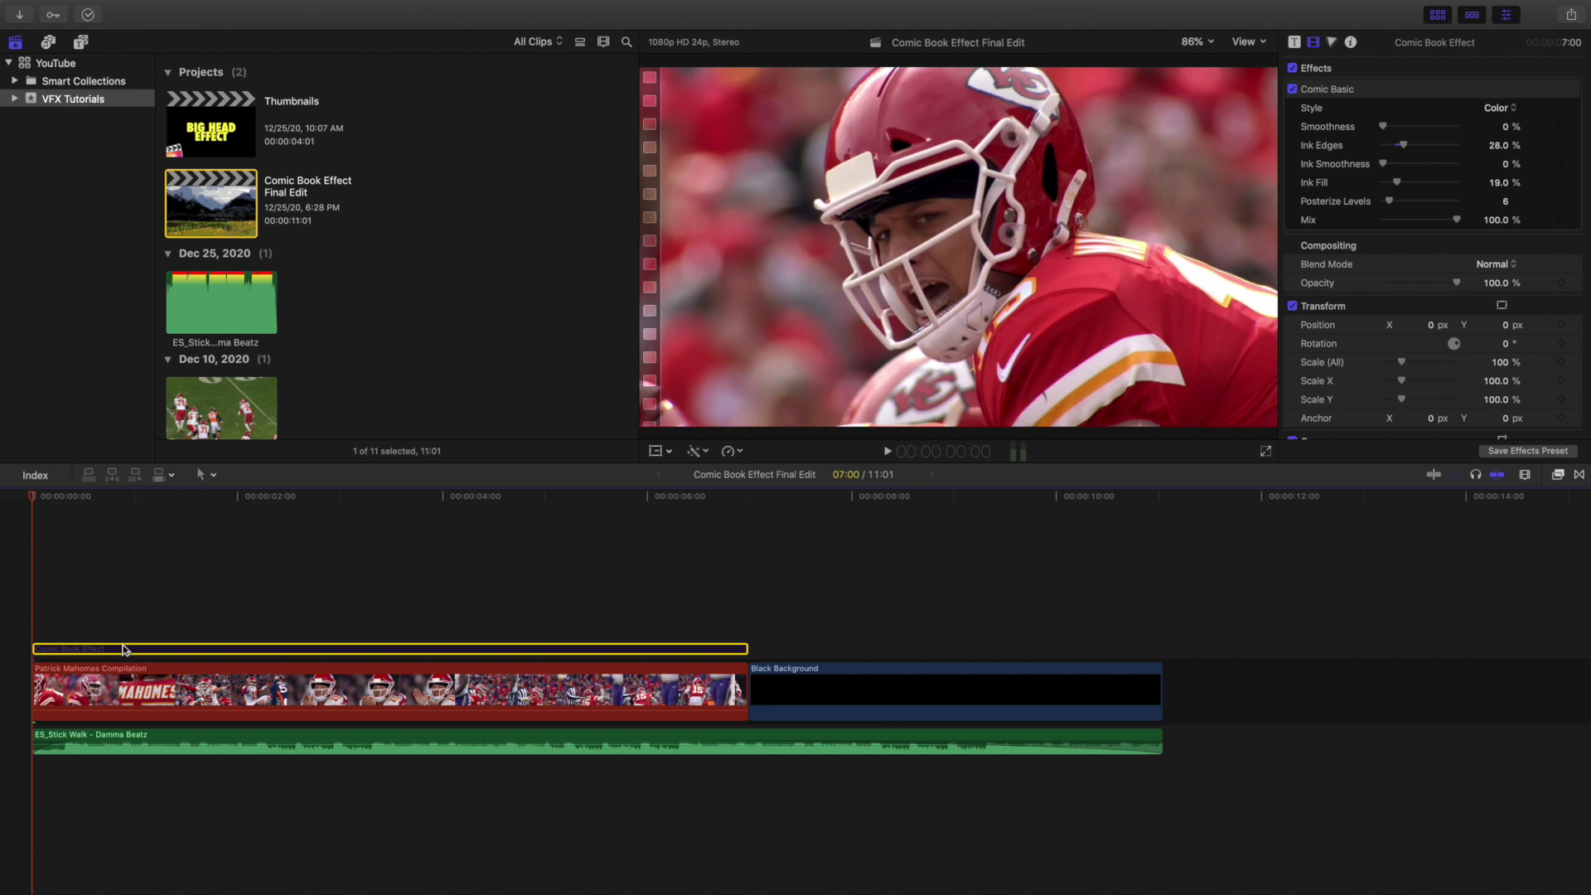
key(v)
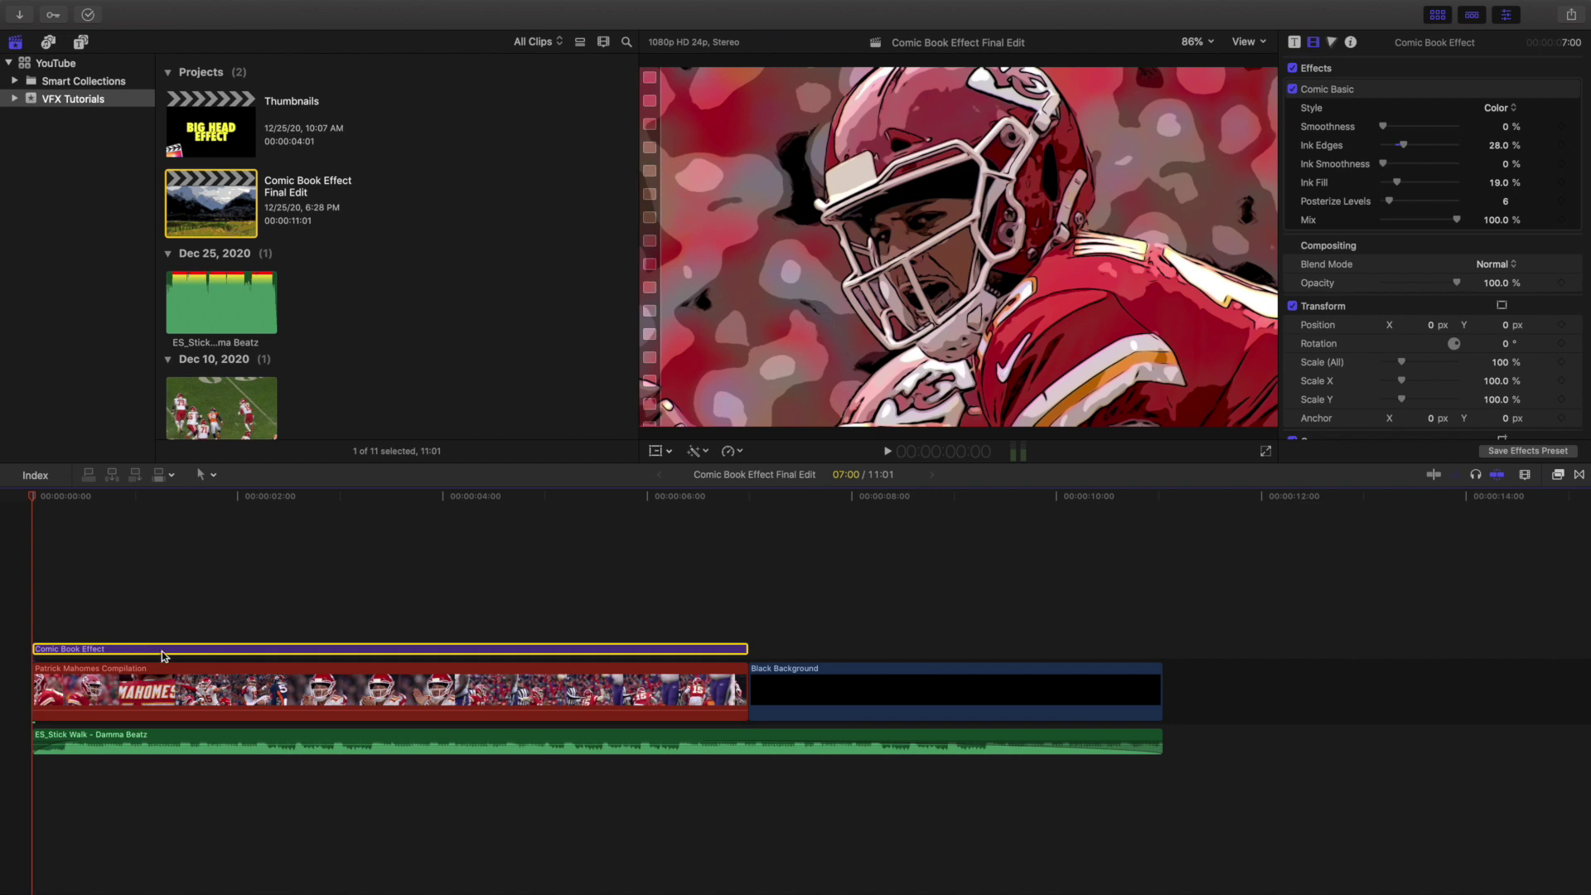
key(v)
key(v)
key(v)
key(v)
key(v)
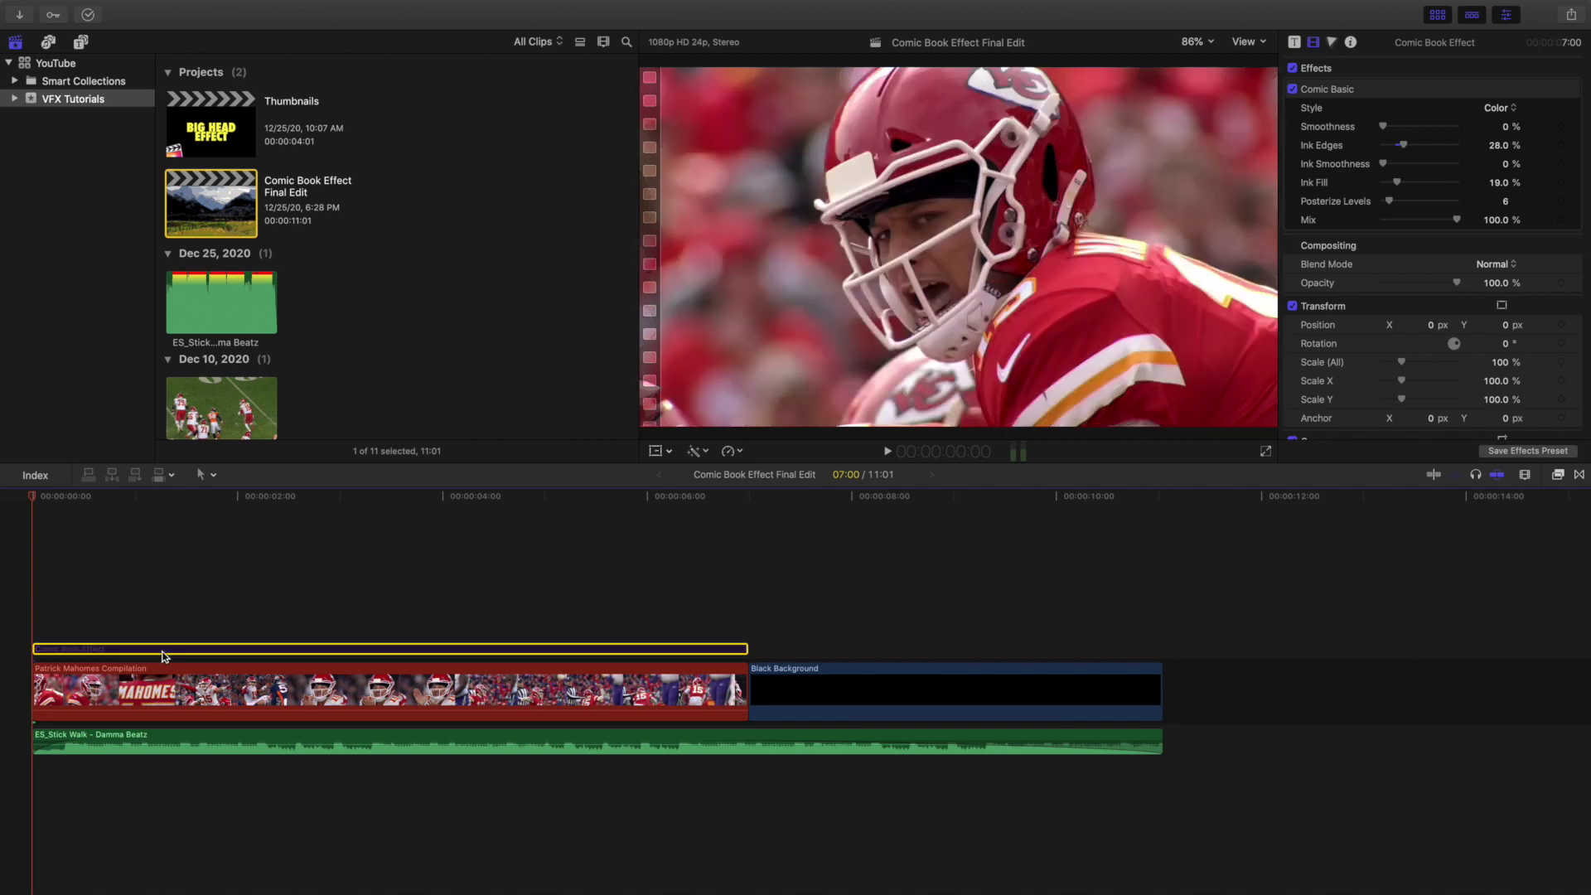
key(v)
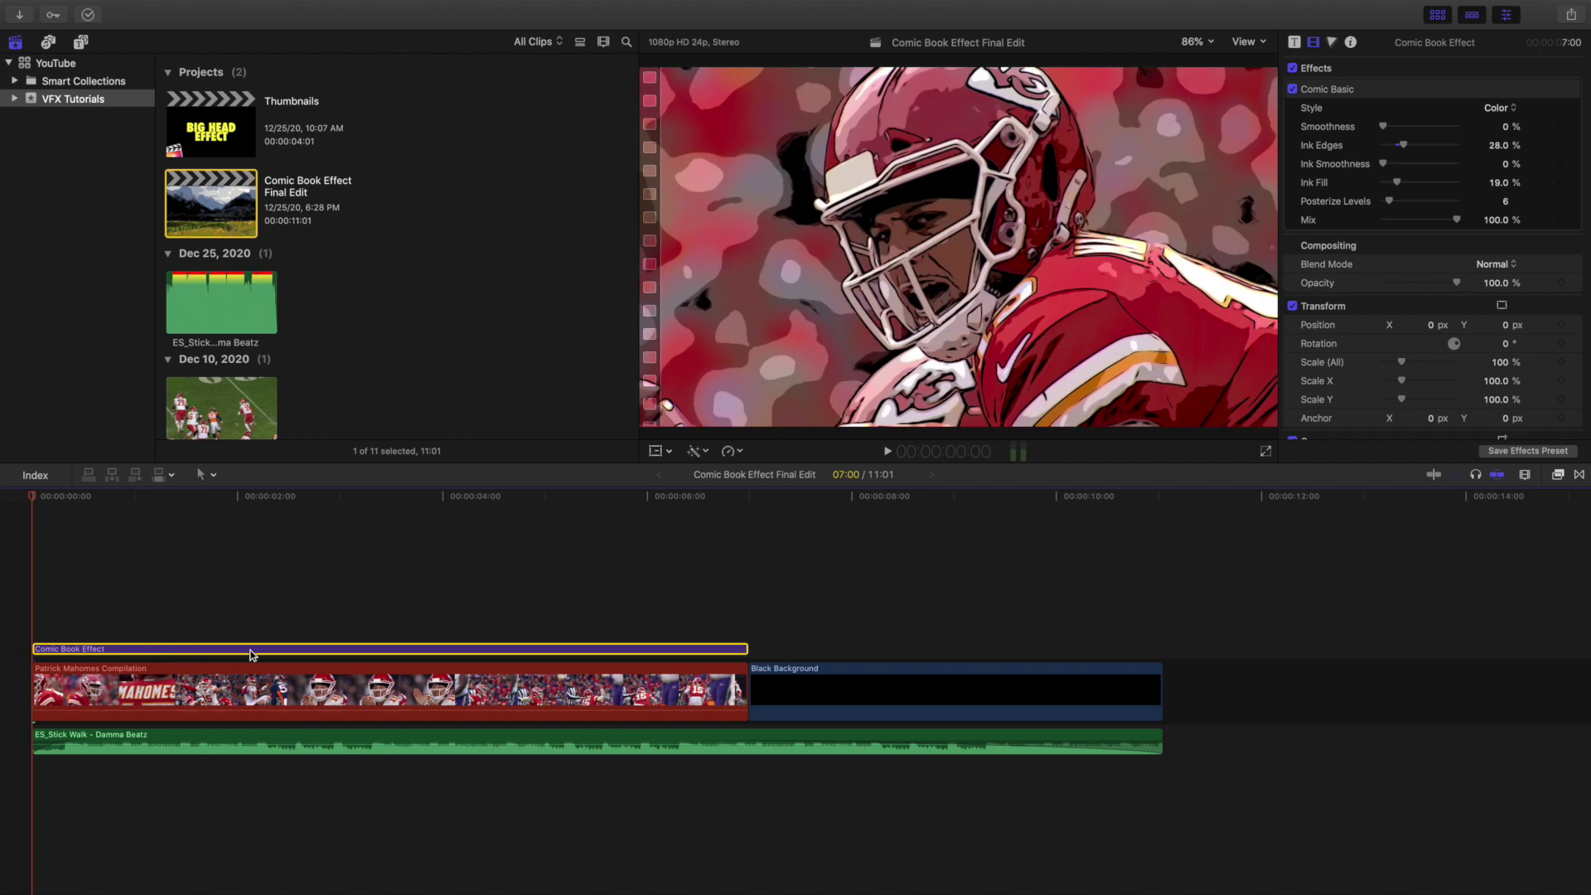
click(1365, 93)
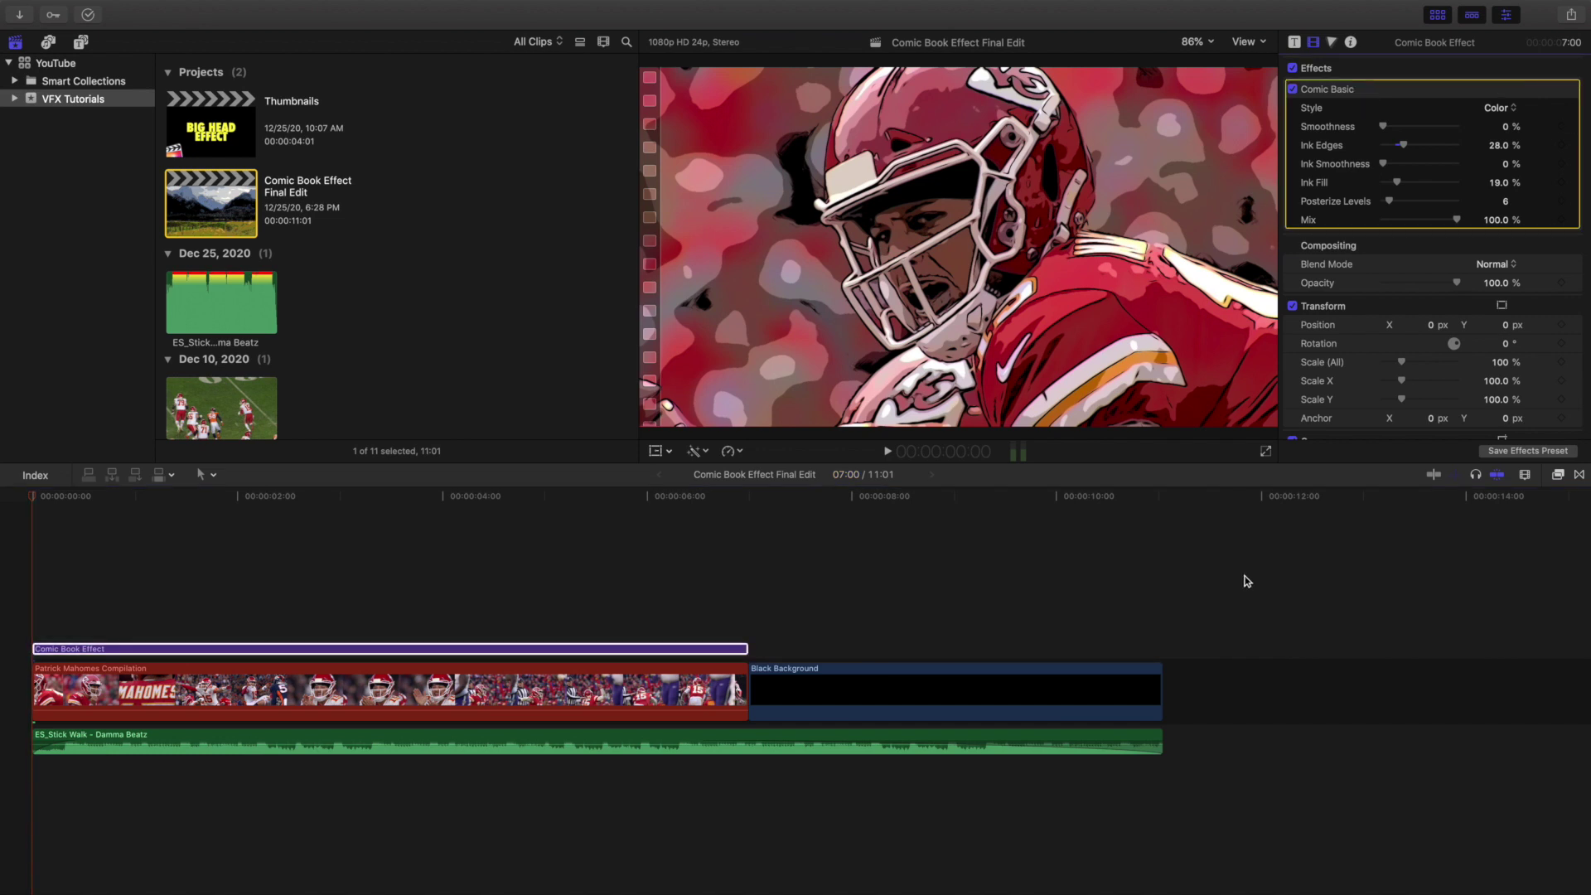
- List the Comic Looks effects and disable the Comic Book Effect layer to show plain footage
click(1558, 475)
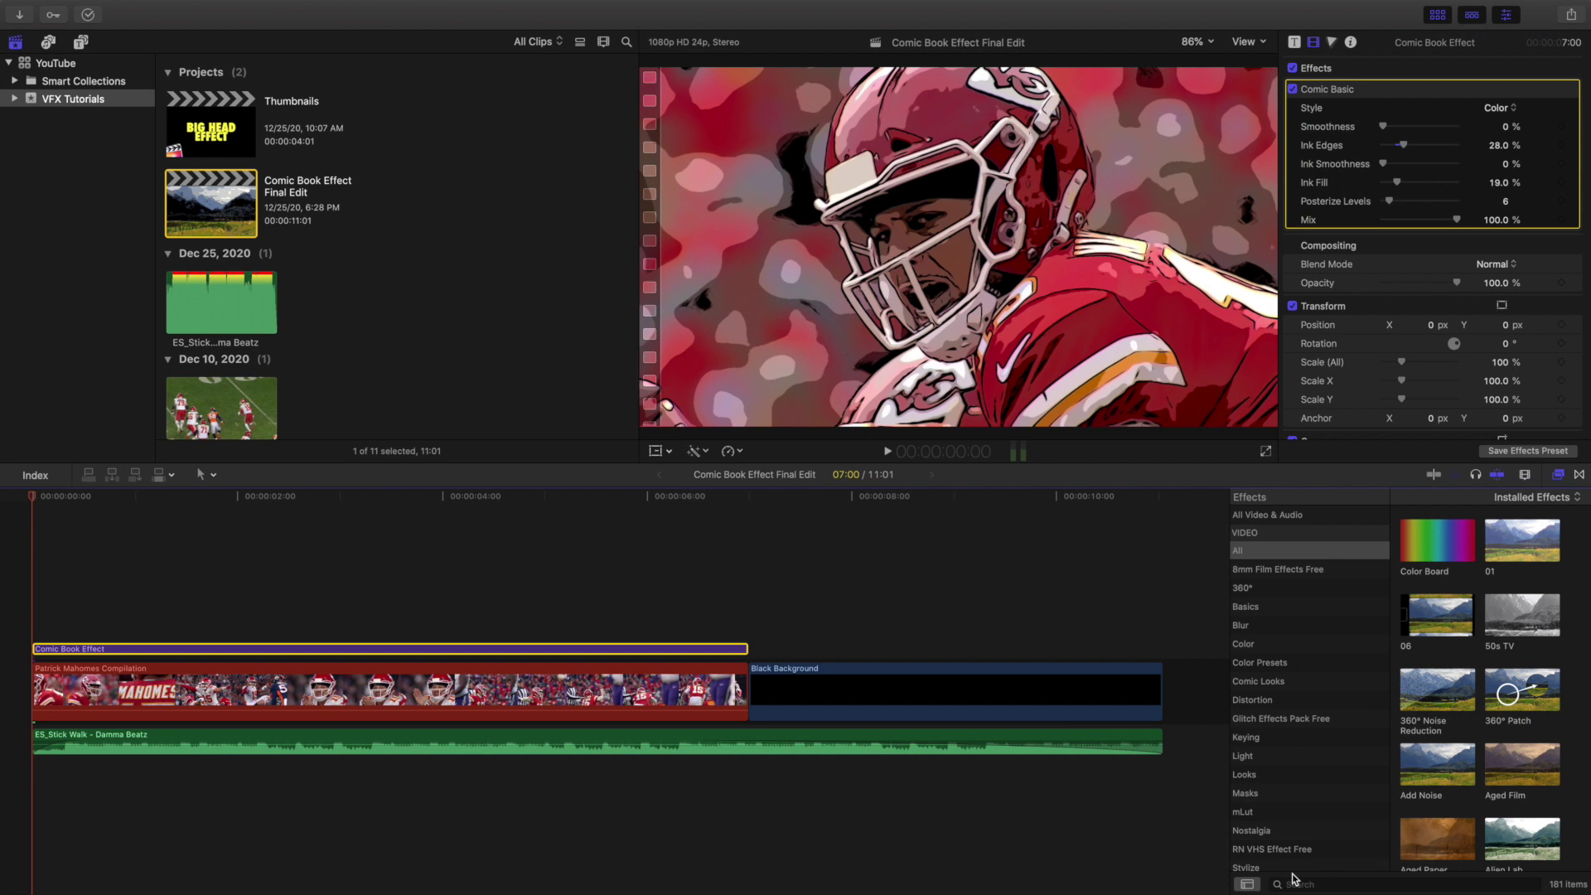
click(1278, 684)
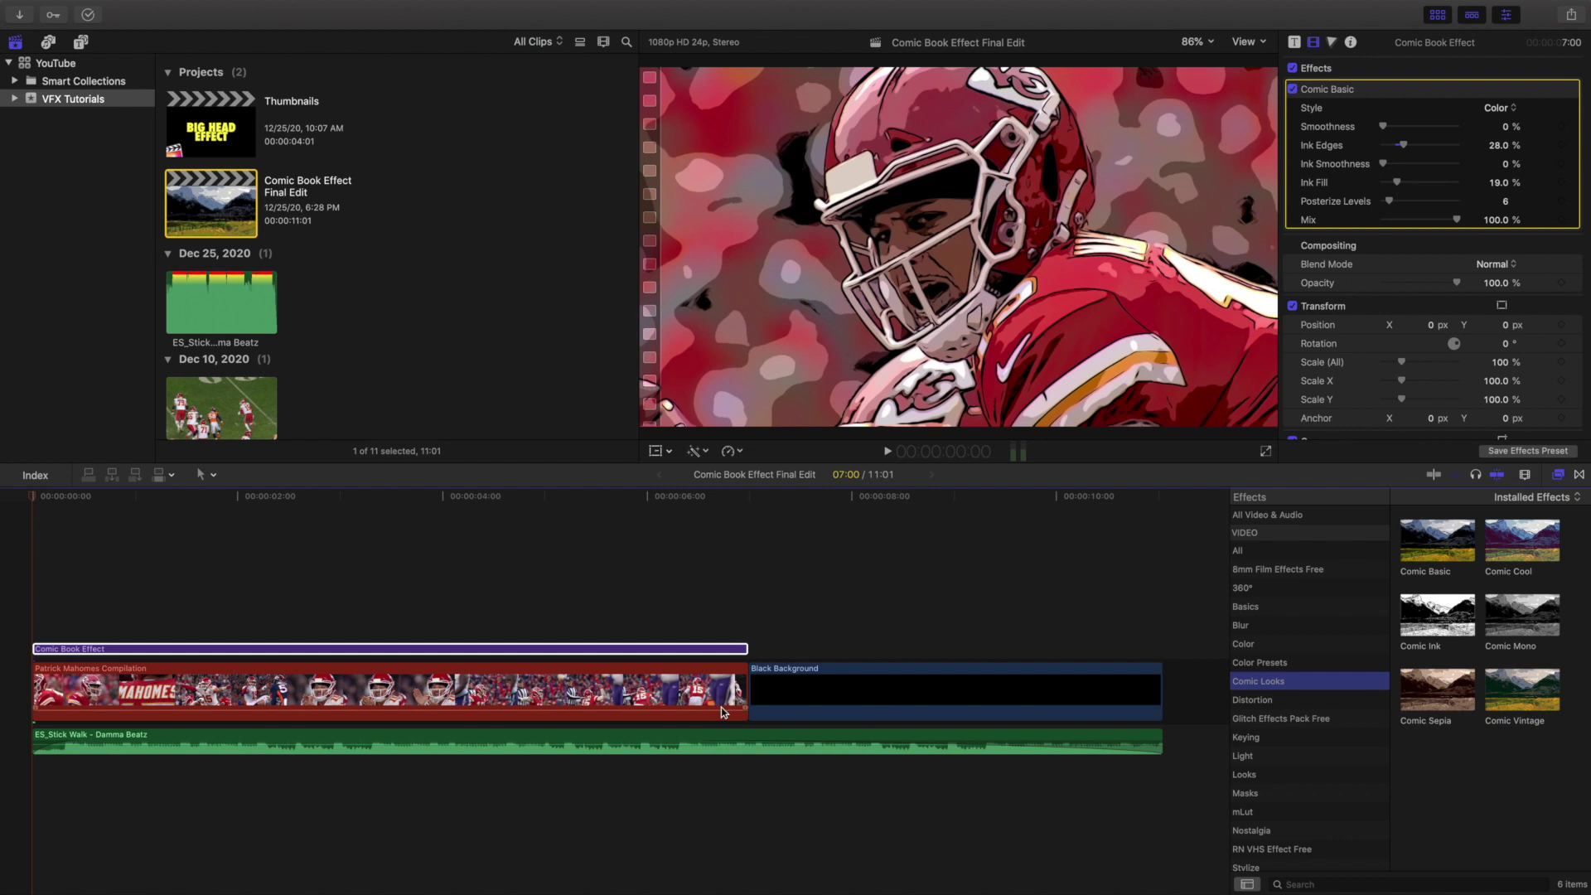
key(v)
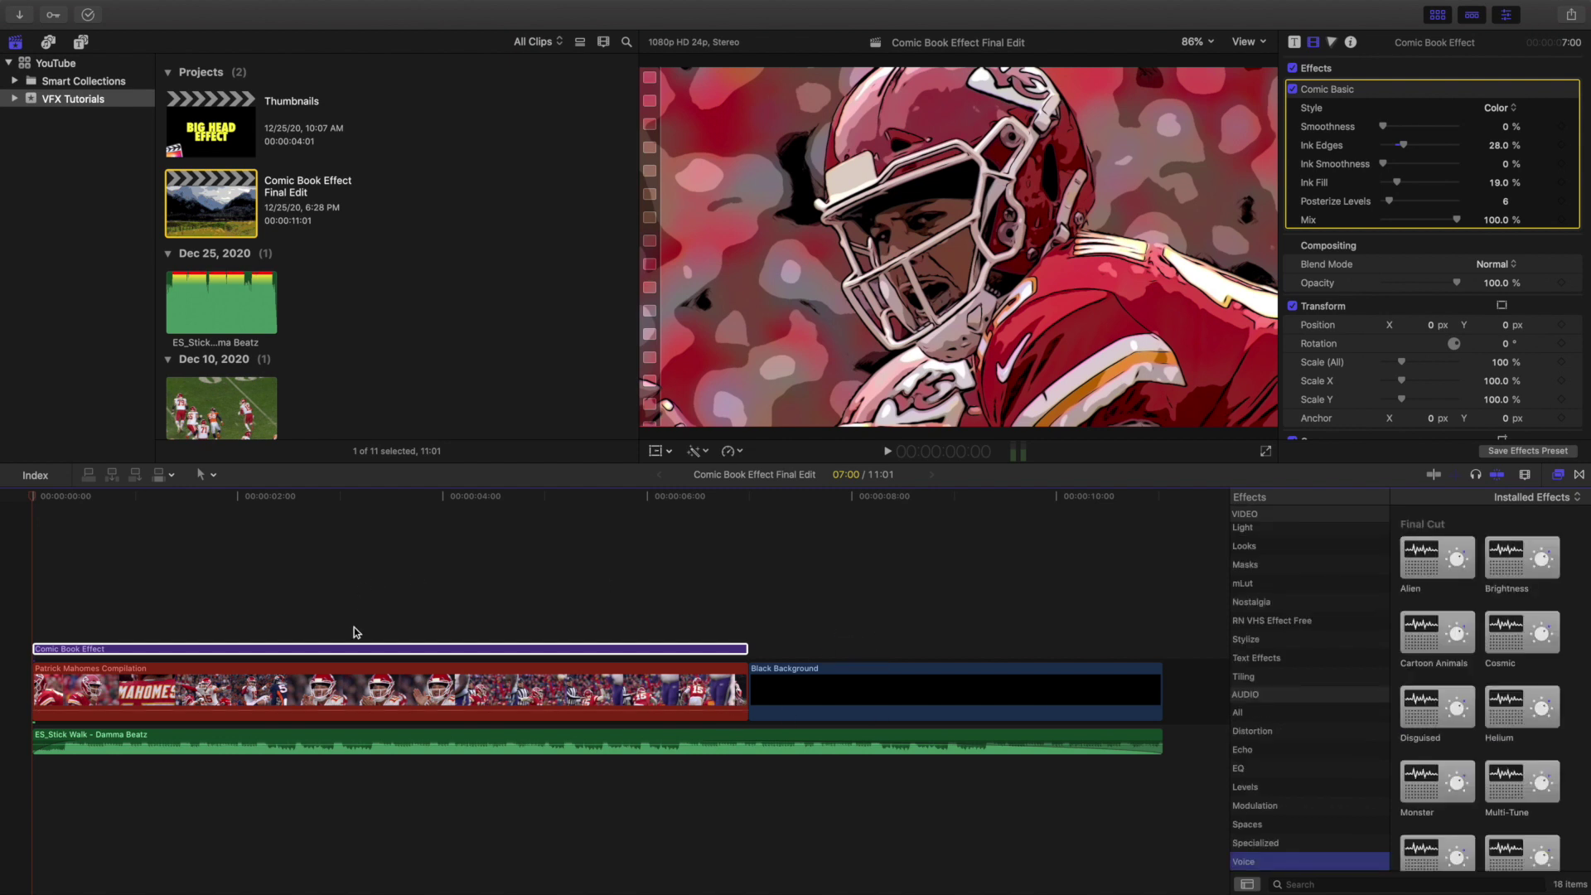
click(361, 650)
key(v)
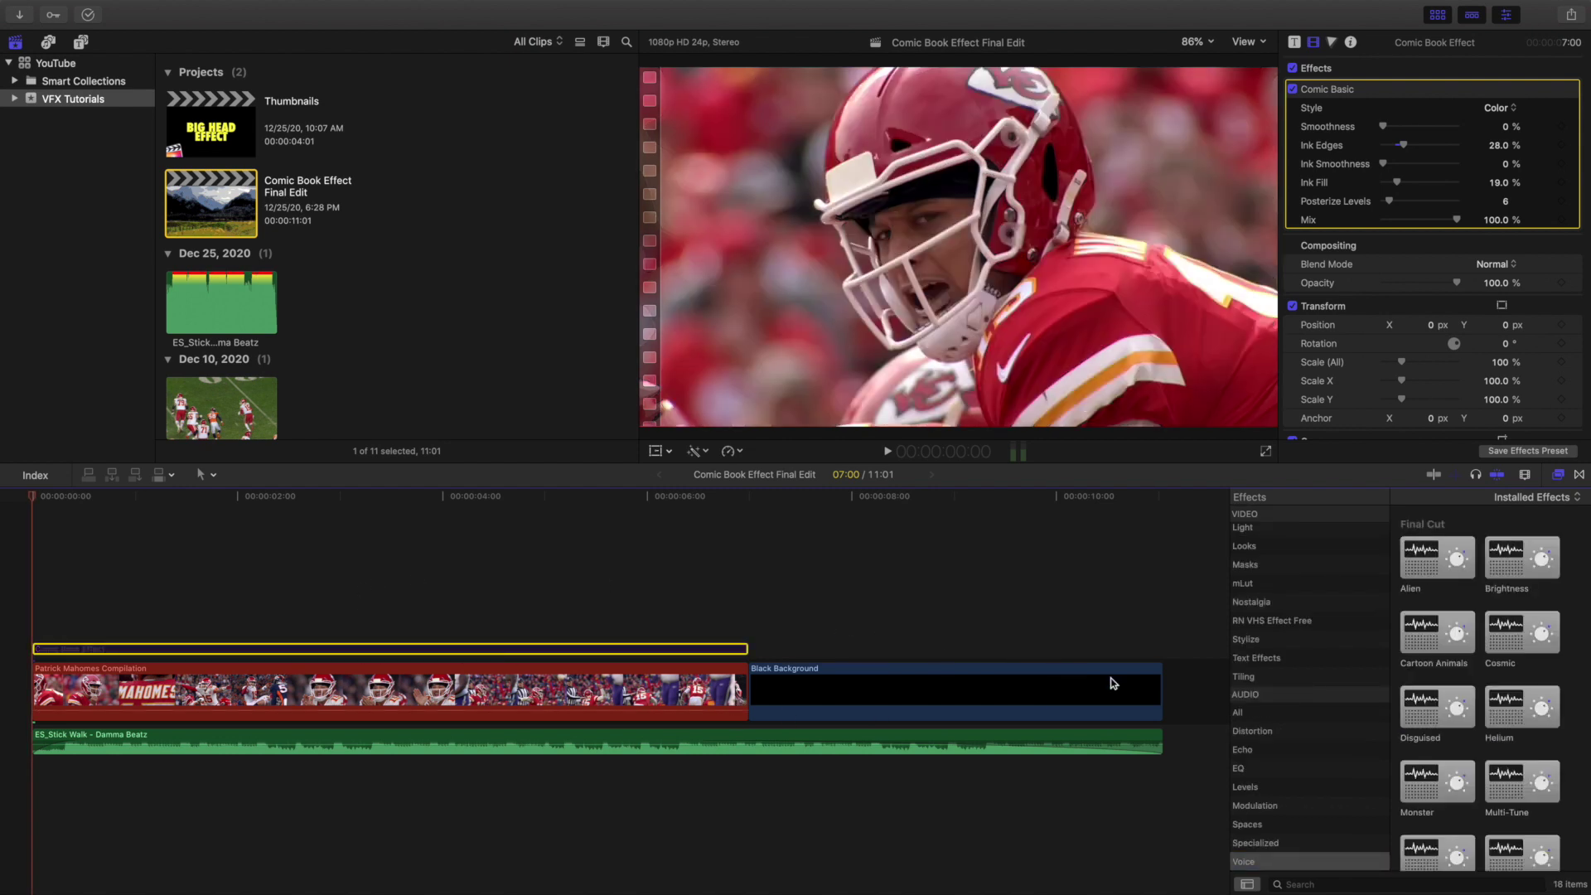
scroll(1304, 677, up, 4)
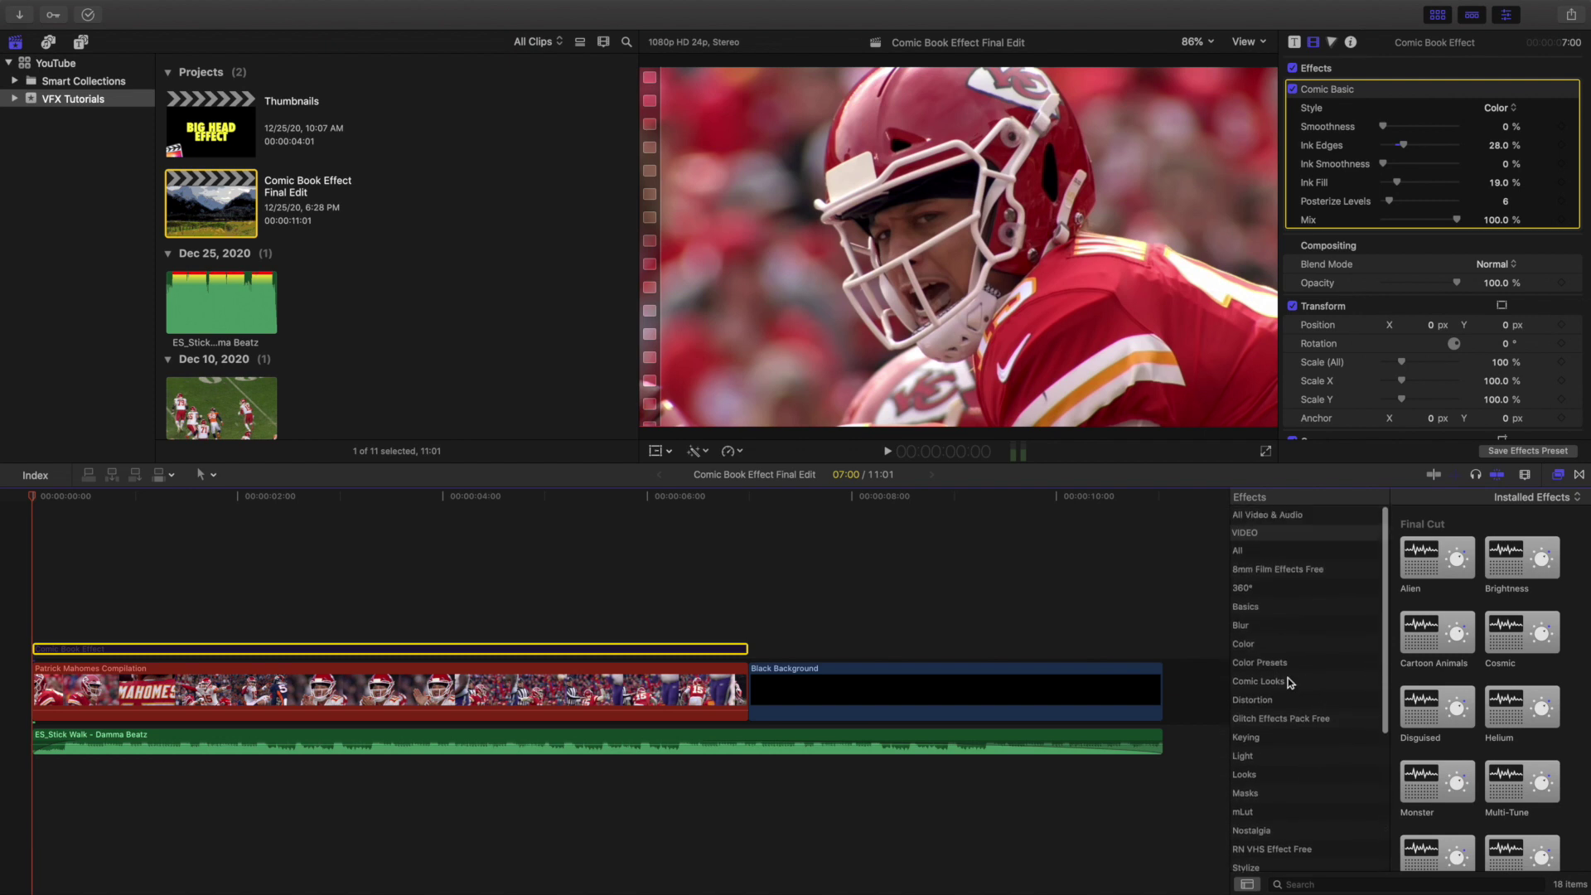
click(1282, 680)
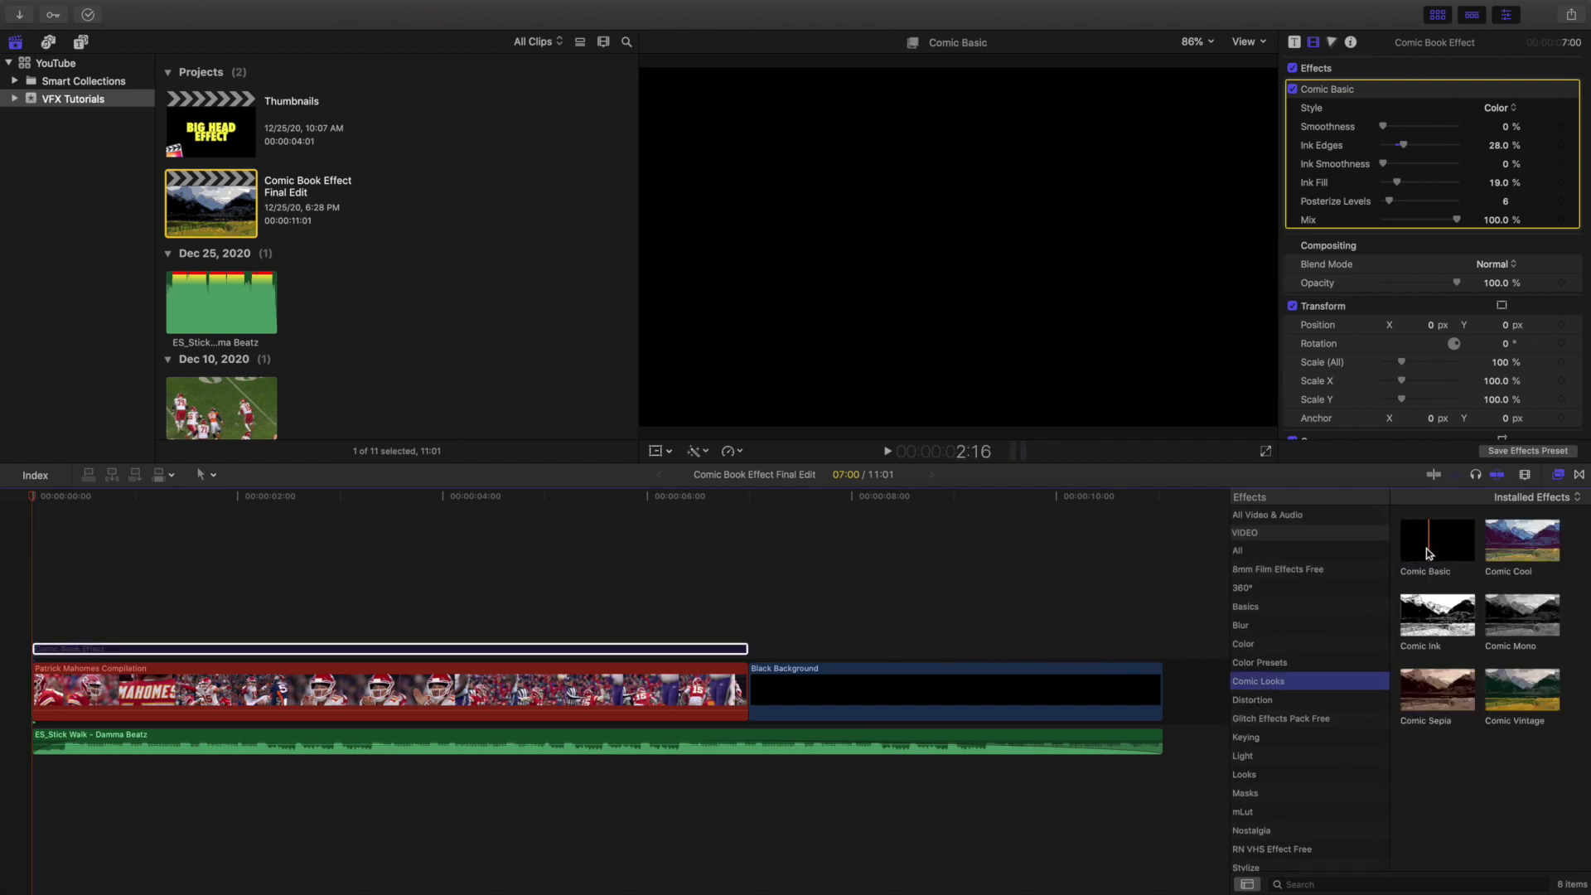
click(78, 595)
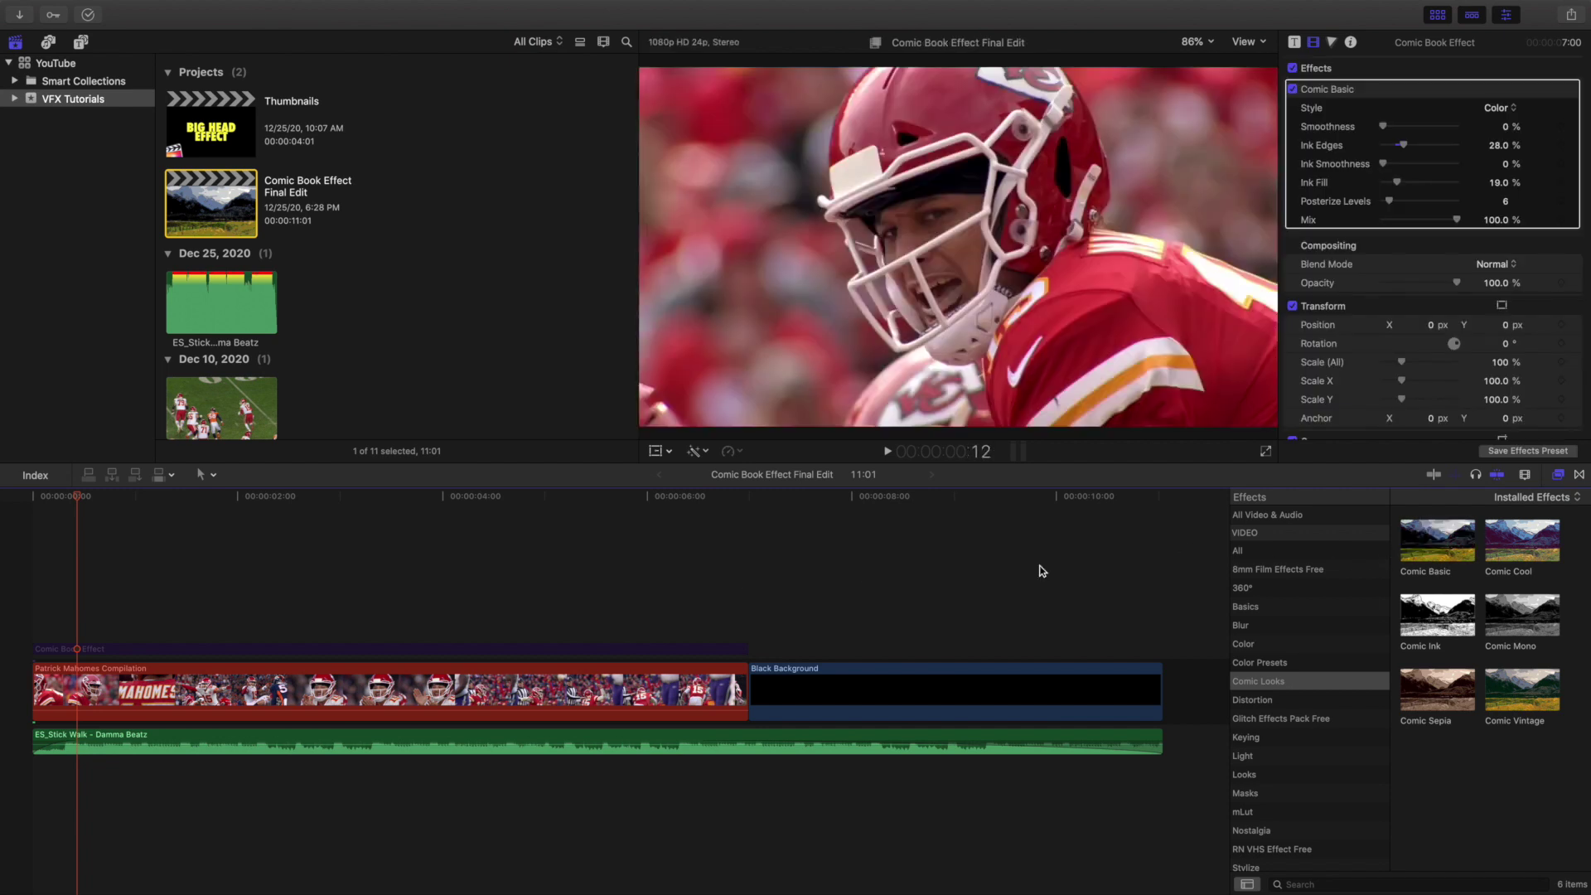
- Move the Comic Book Effect layer after the black background and return the playhead to 00:00:00:00
drag(592, 653, 944, 625)
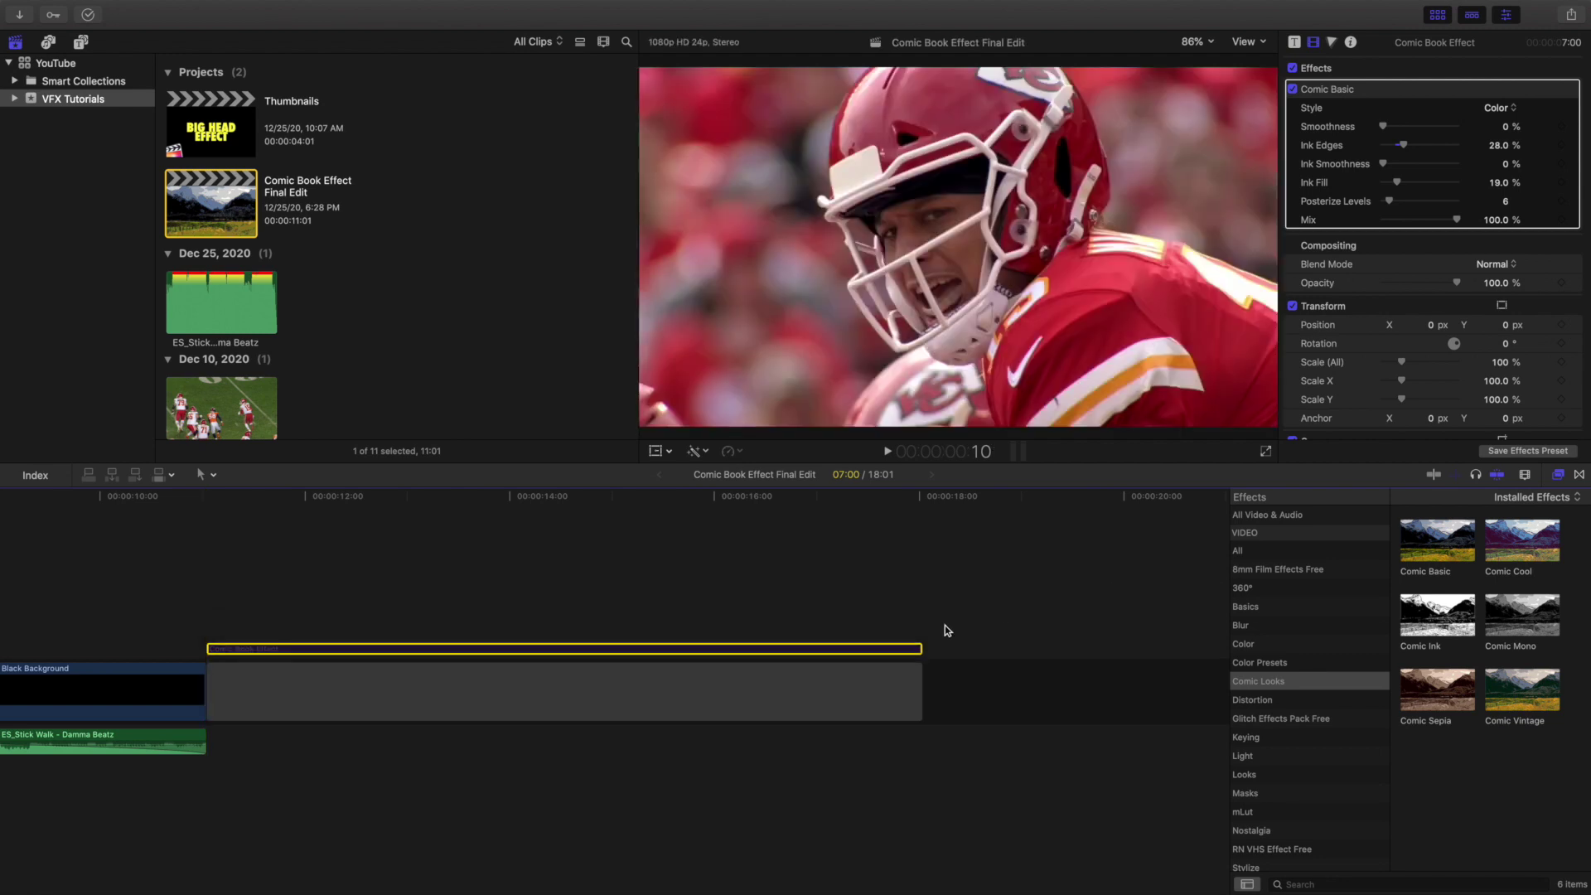
scroll(610, 631, left, 5)
scroll(259, 620, left, 3)
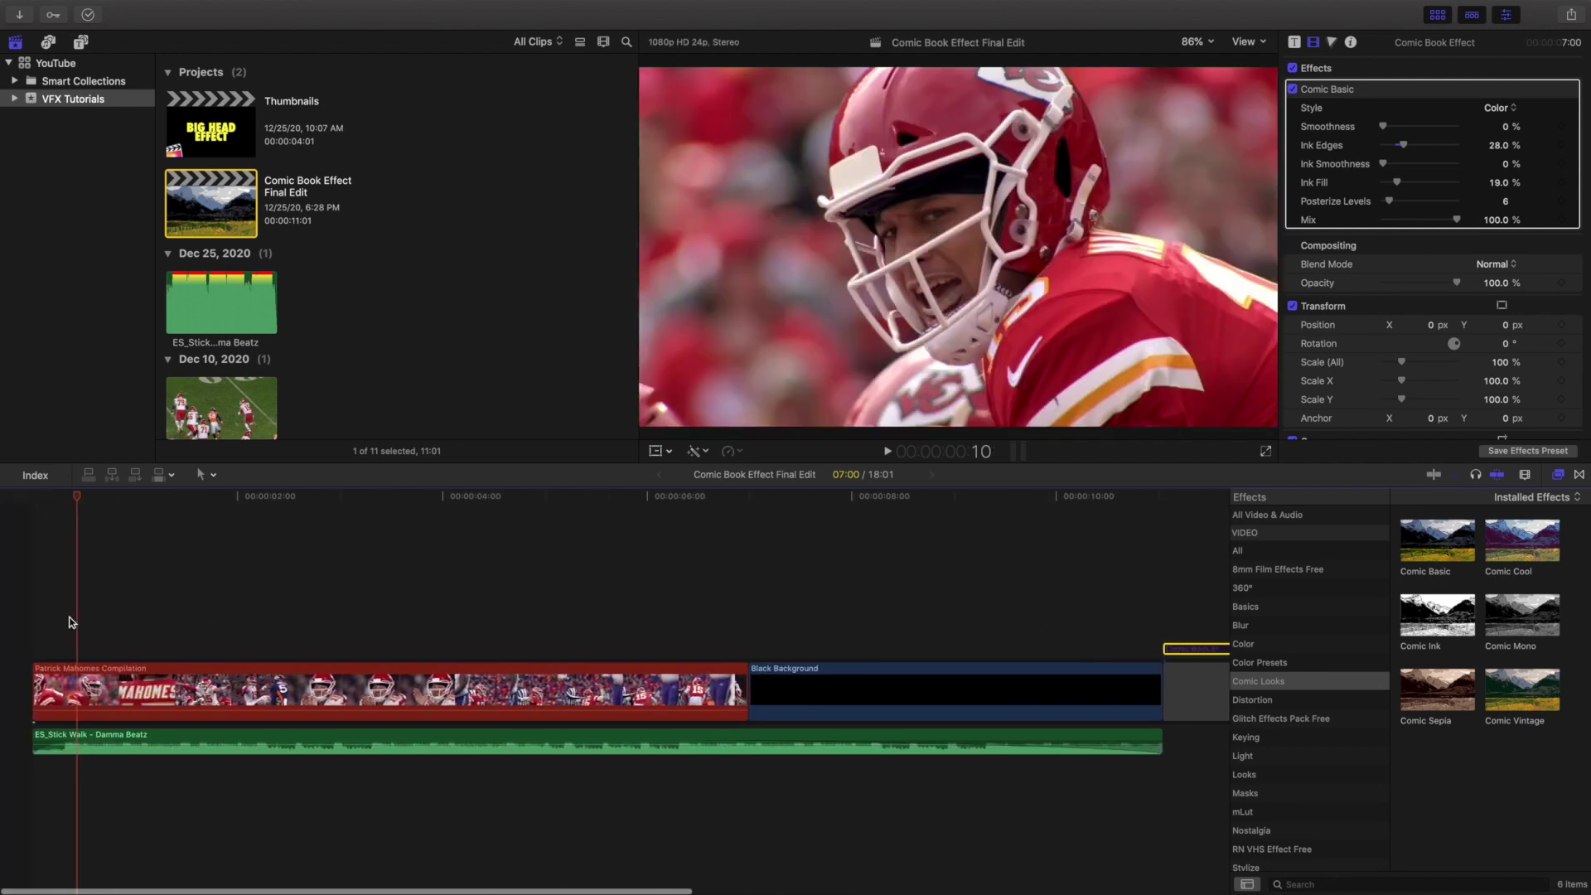
click(13, 619)
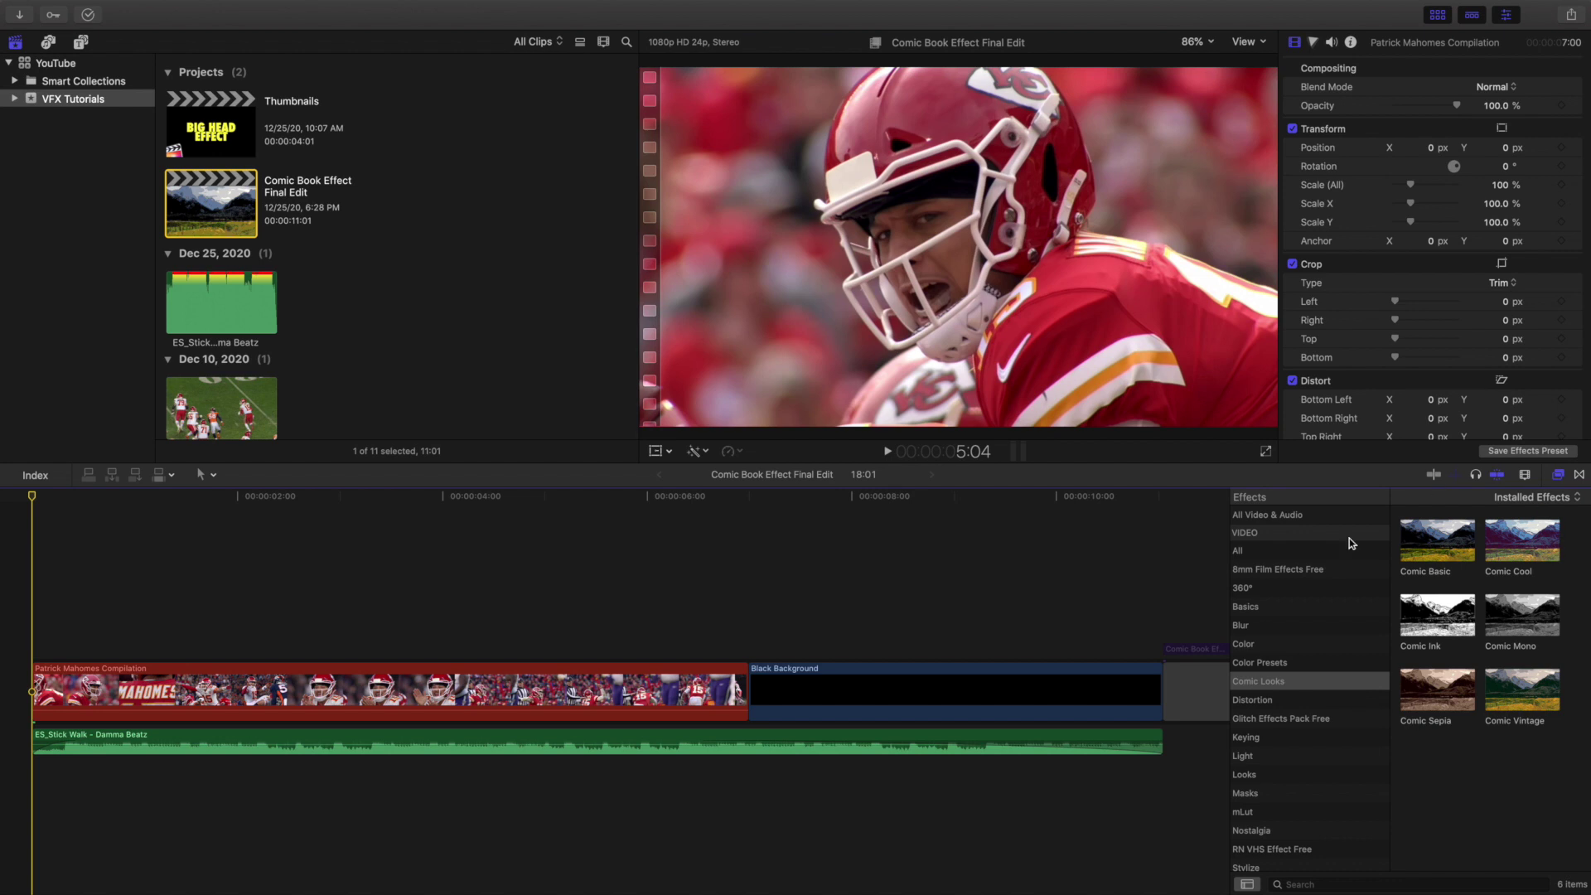
- With the clip's first frame in the viewer, pick from the Comic Looks effects, then hide the browser
click(1556, 476)
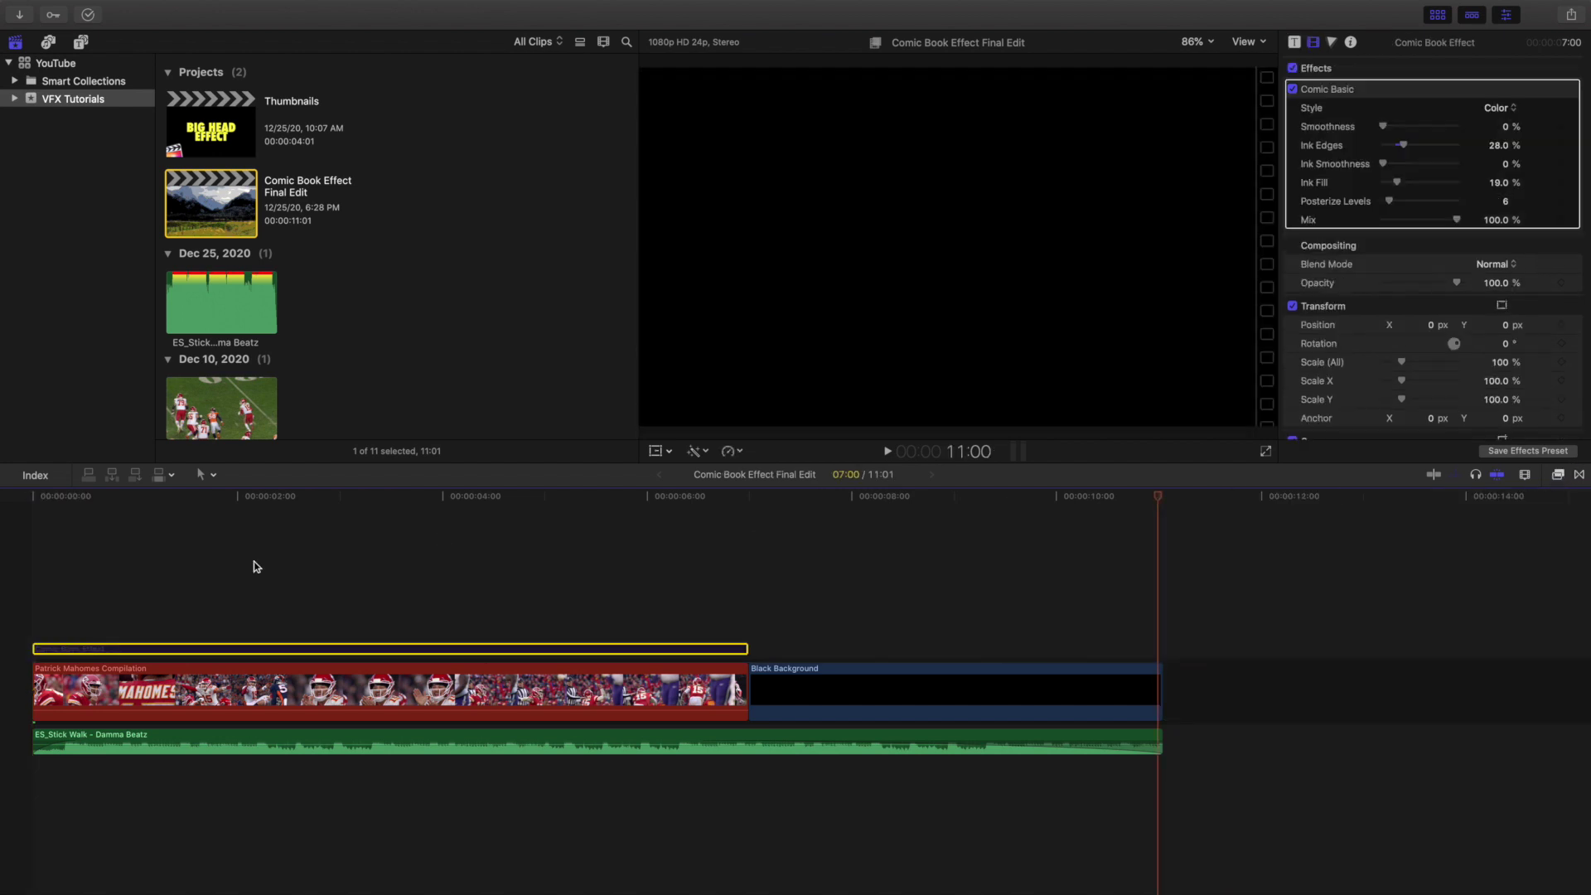
click(18, 593)
click(156, 653)
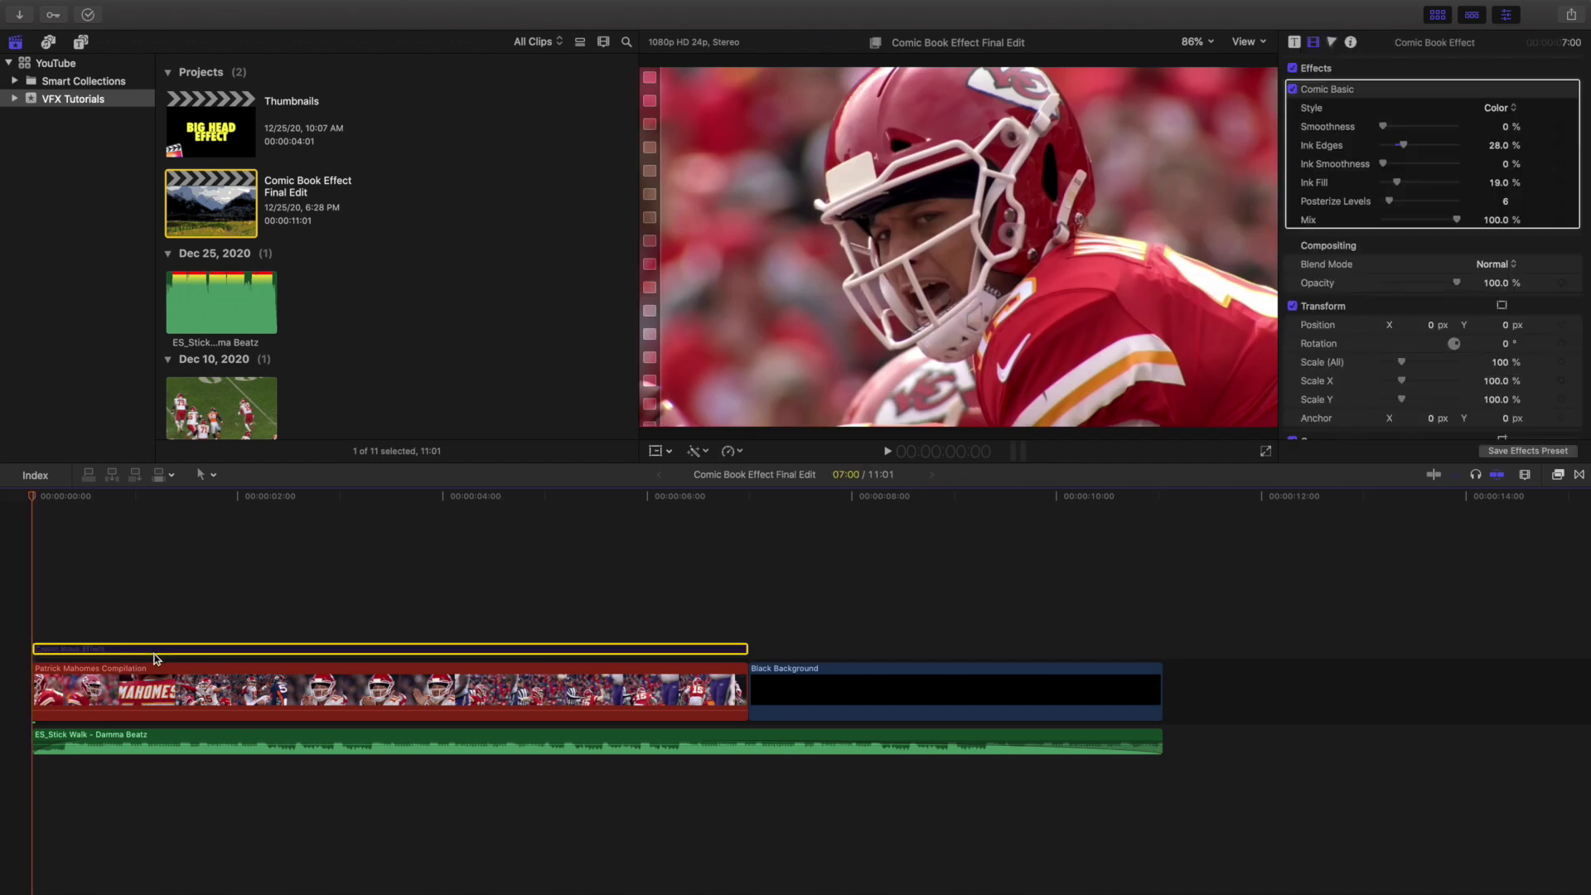
click(1558, 475)
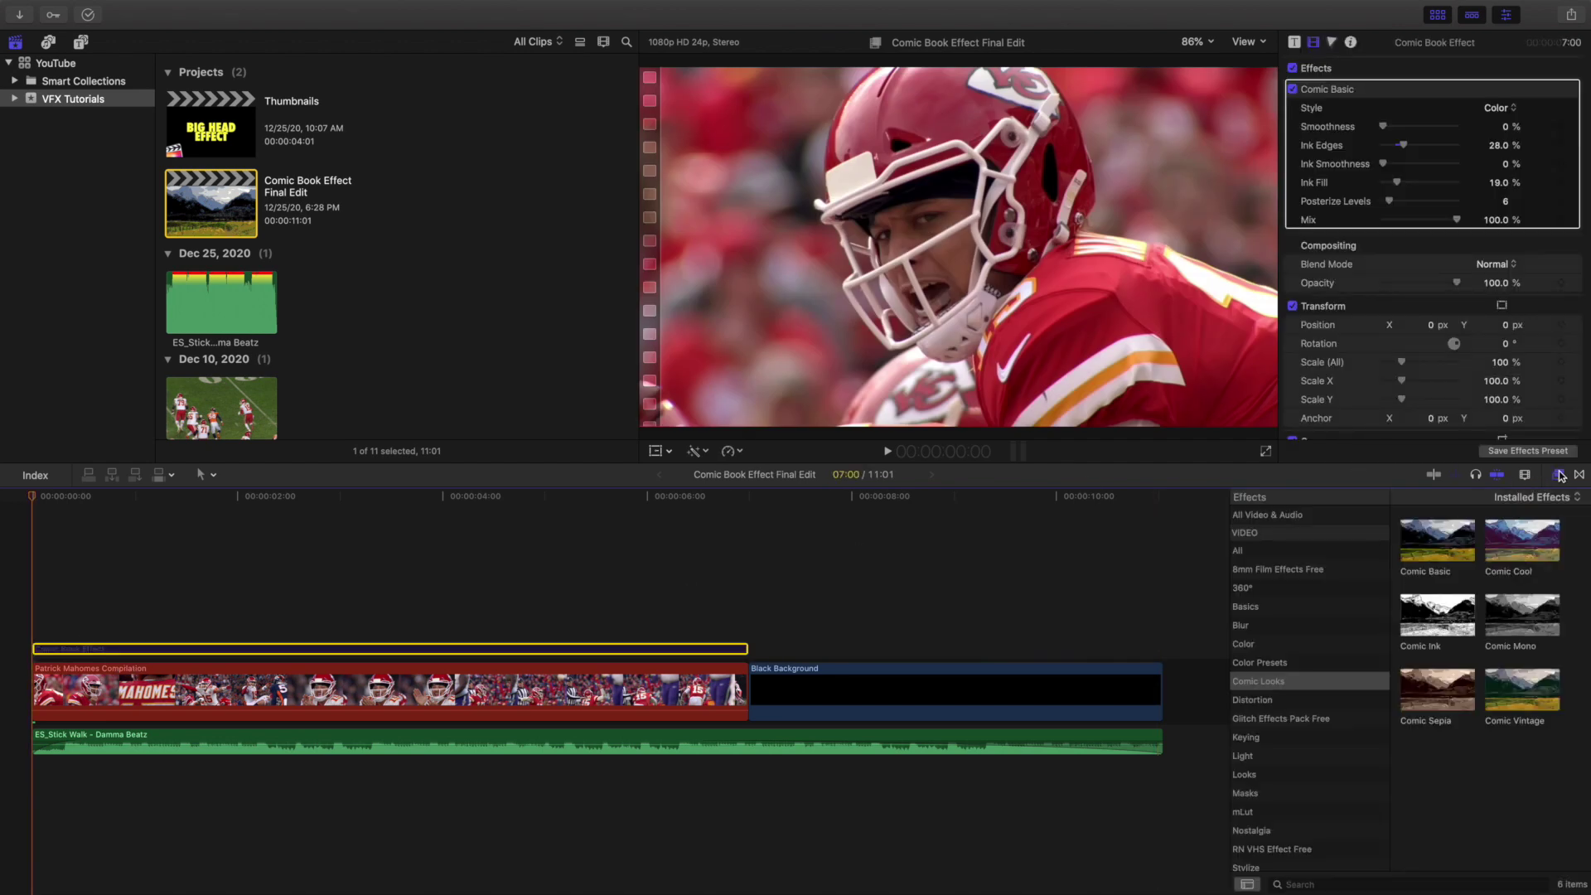
click(1240, 684)
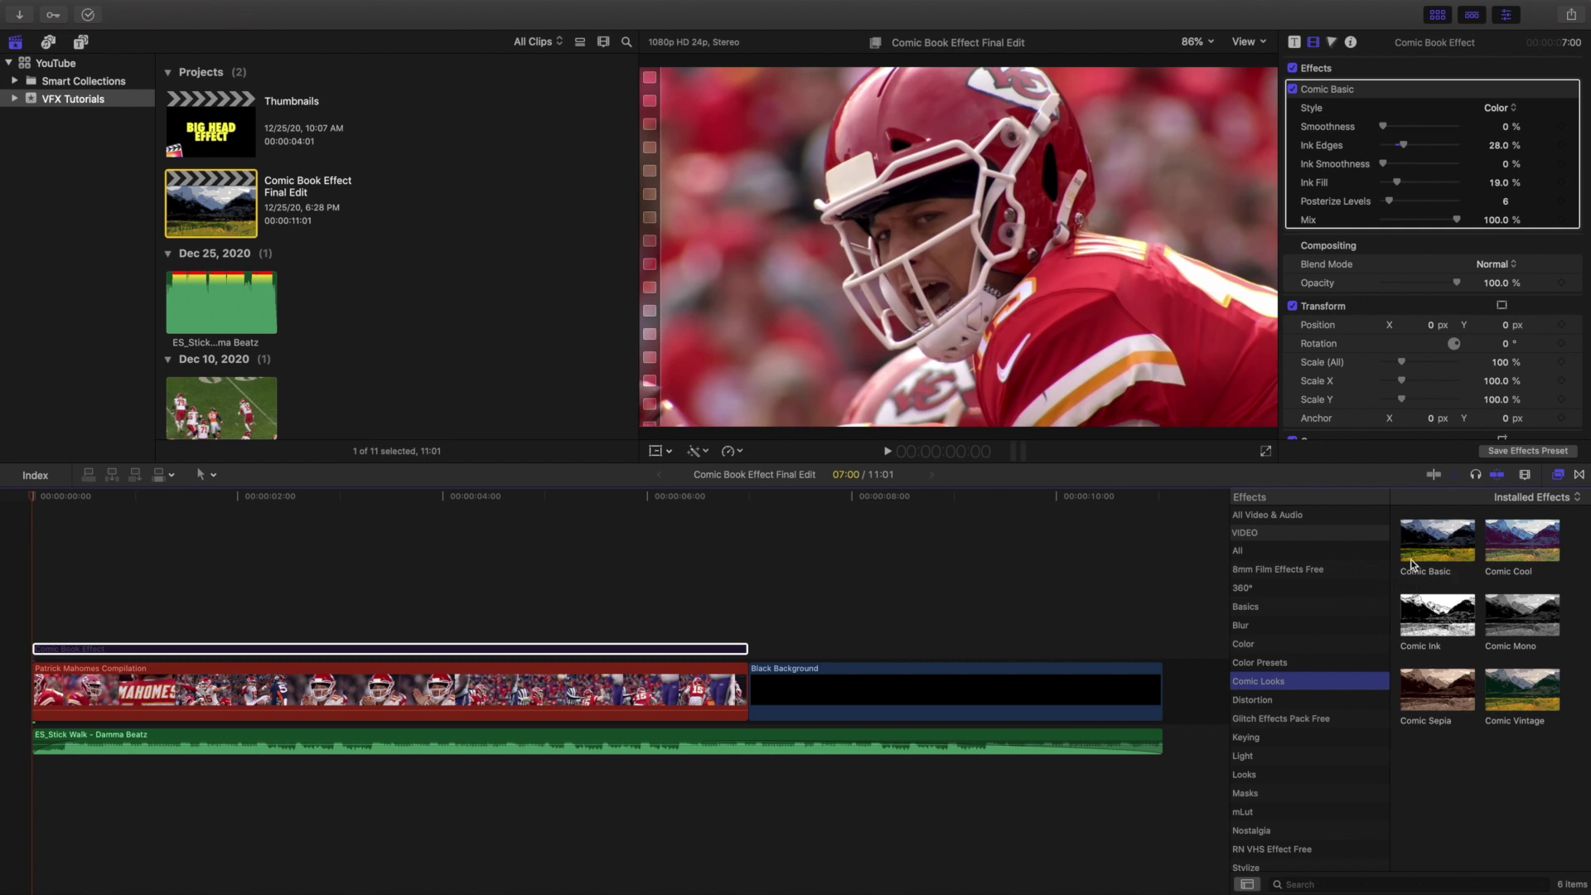
click(1557, 476)
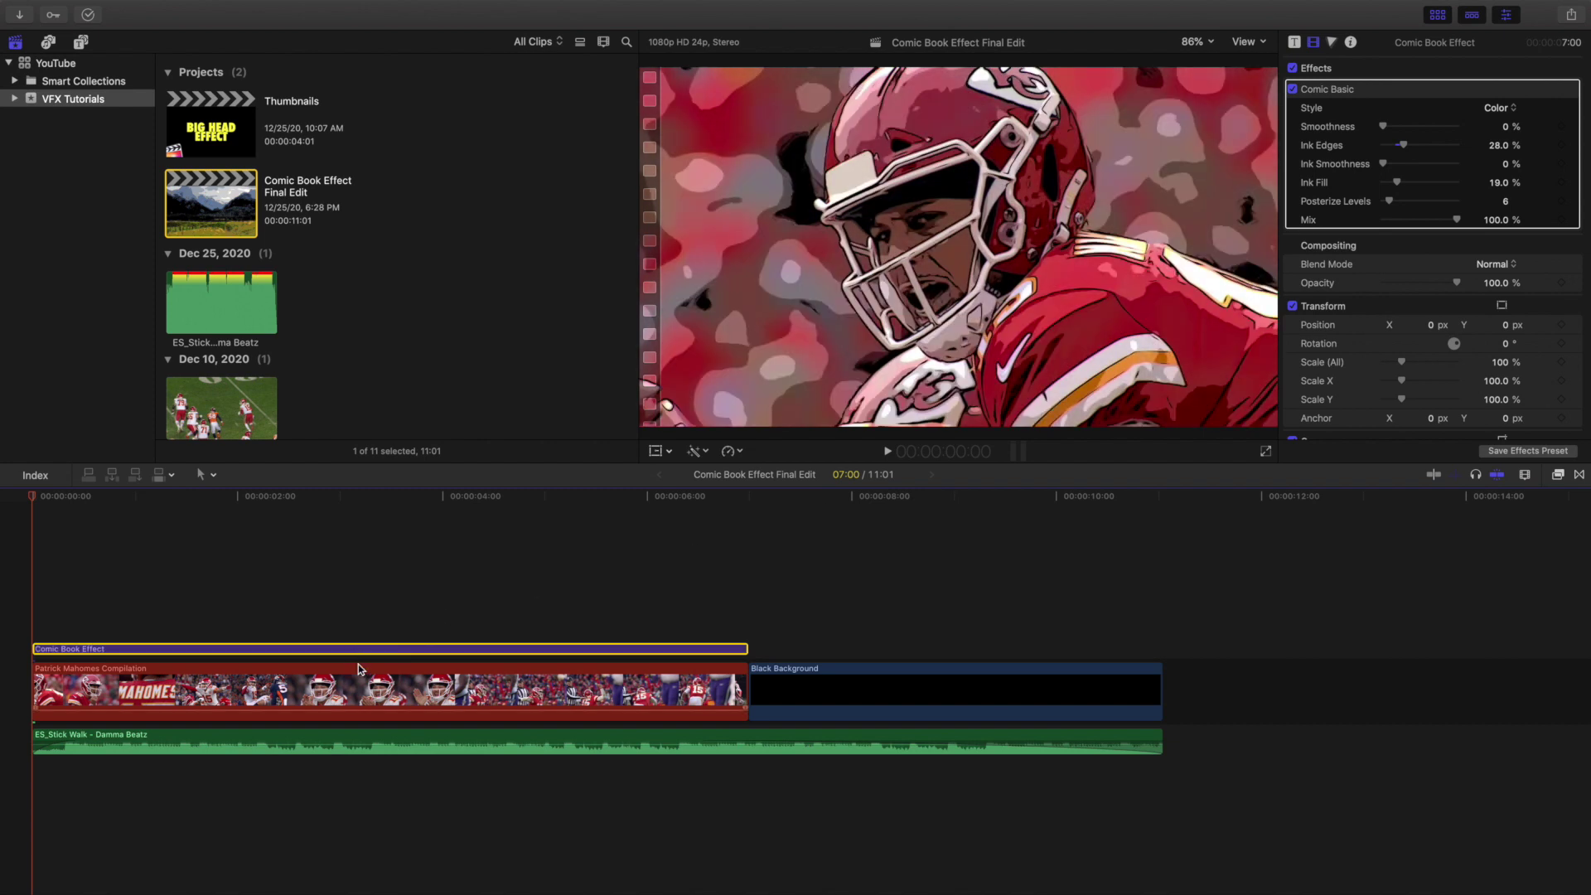
click(1498, 107)
click(1497, 123)
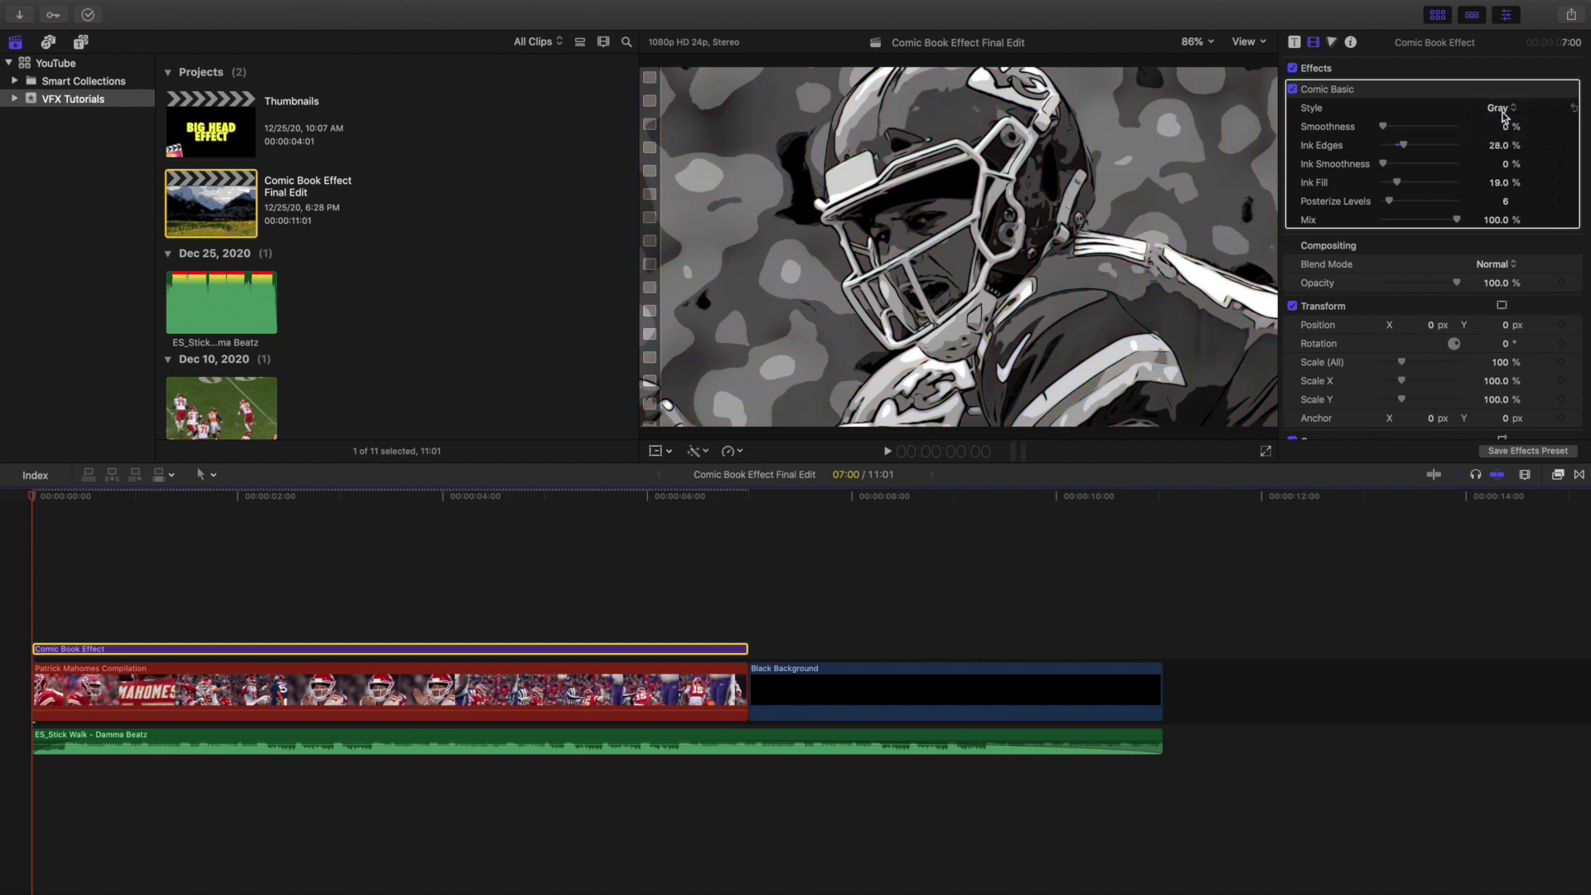
click(1504, 109)
click(1502, 123)
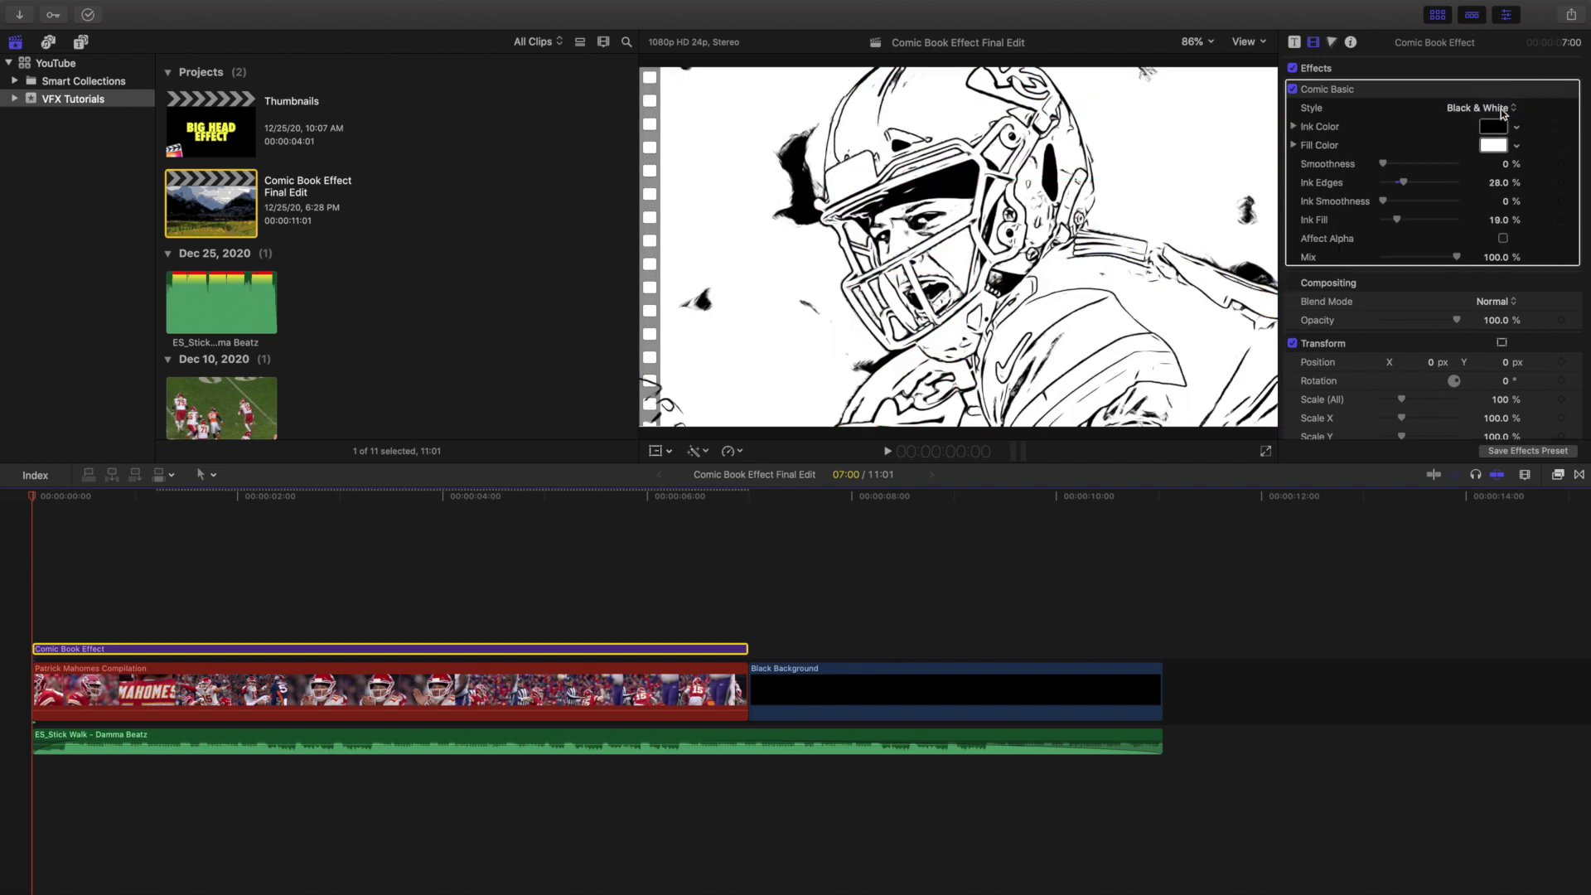
click(1483, 108)
click(1492, 80)
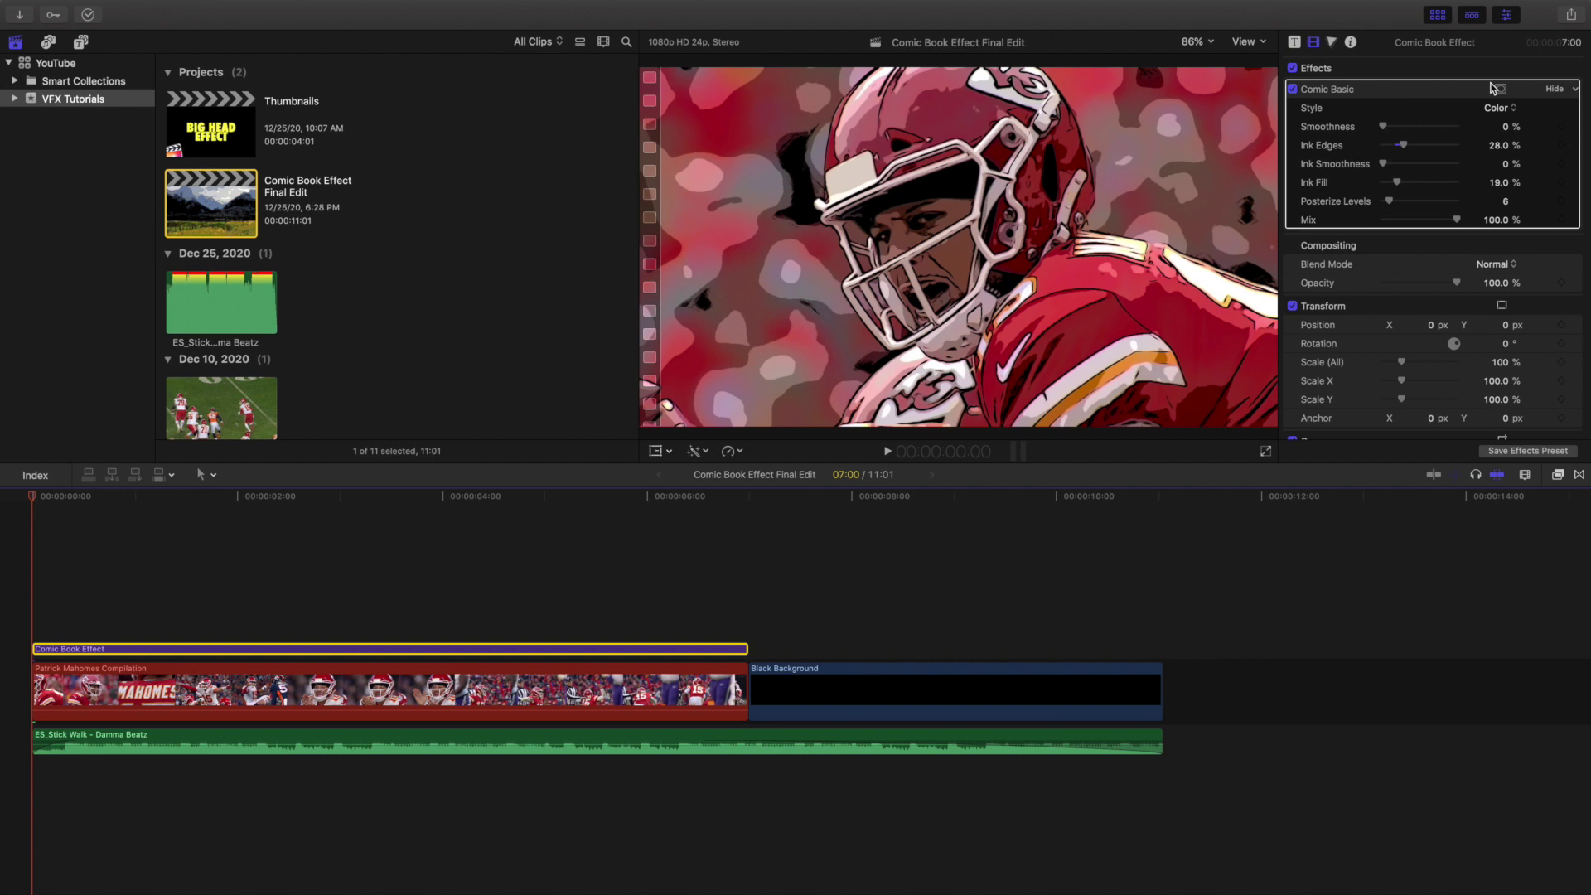
click(1489, 107)
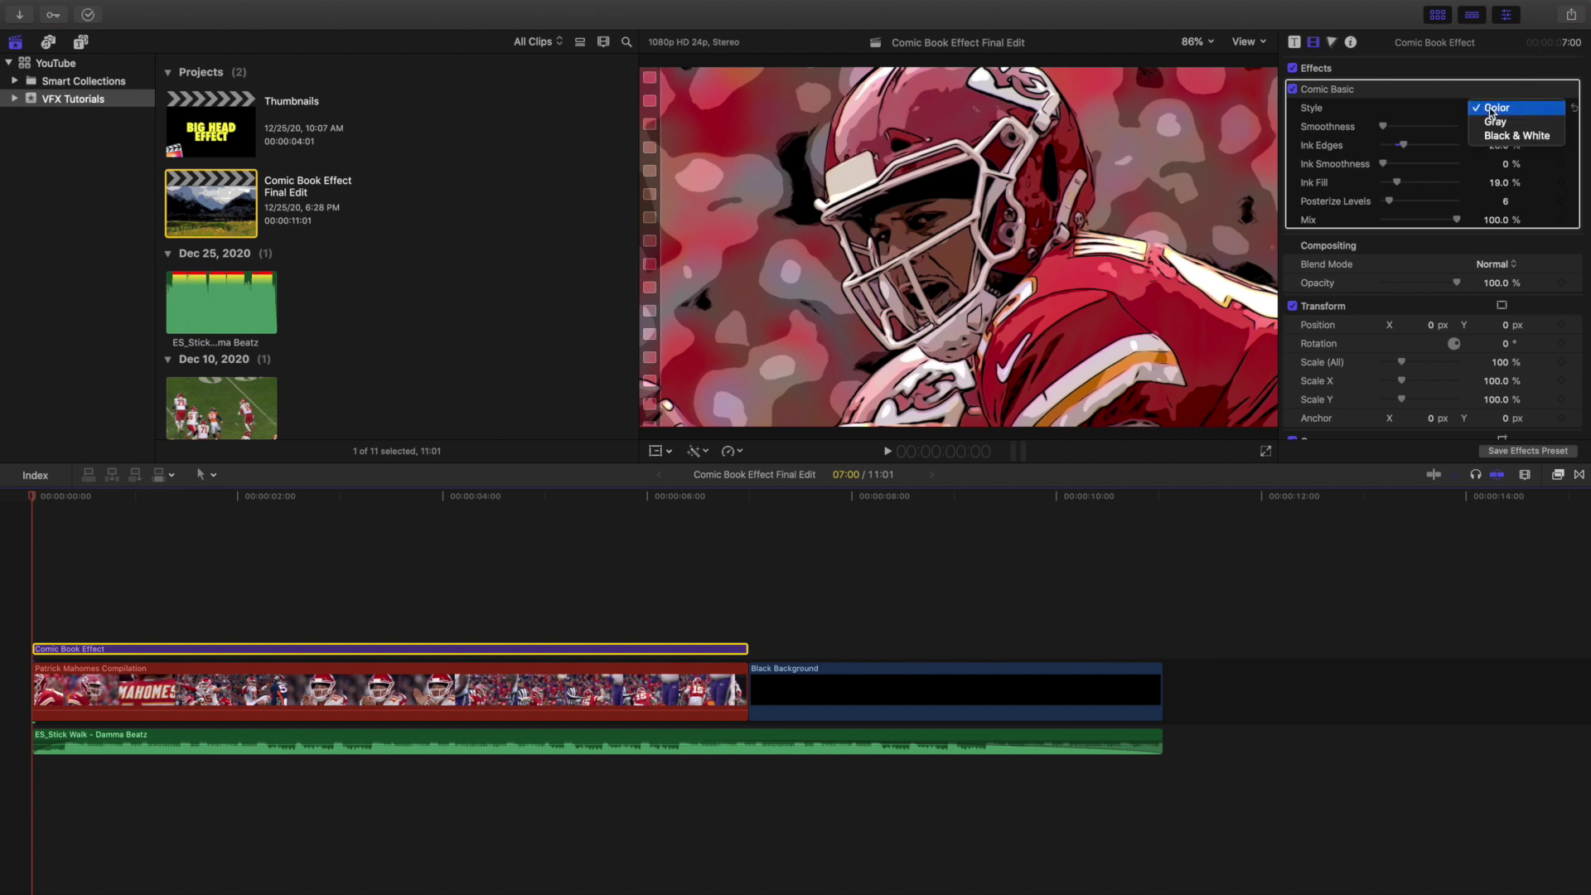
click(1508, 137)
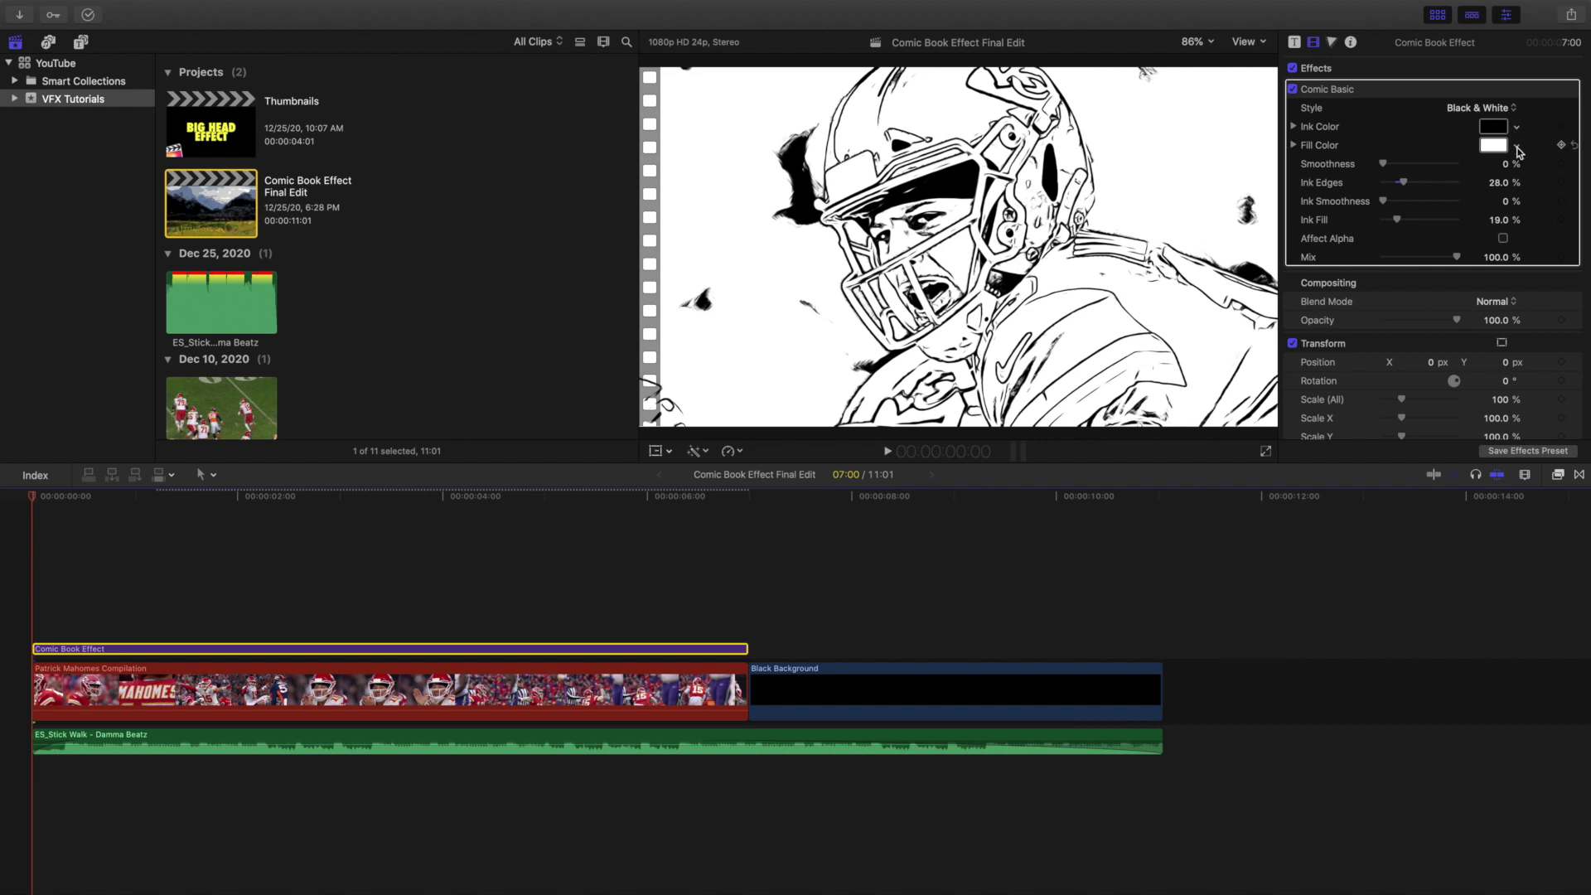
click(1516, 148)
click(1489, 175)
drag(1490, 176, 1453, 230)
click(1483, 107)
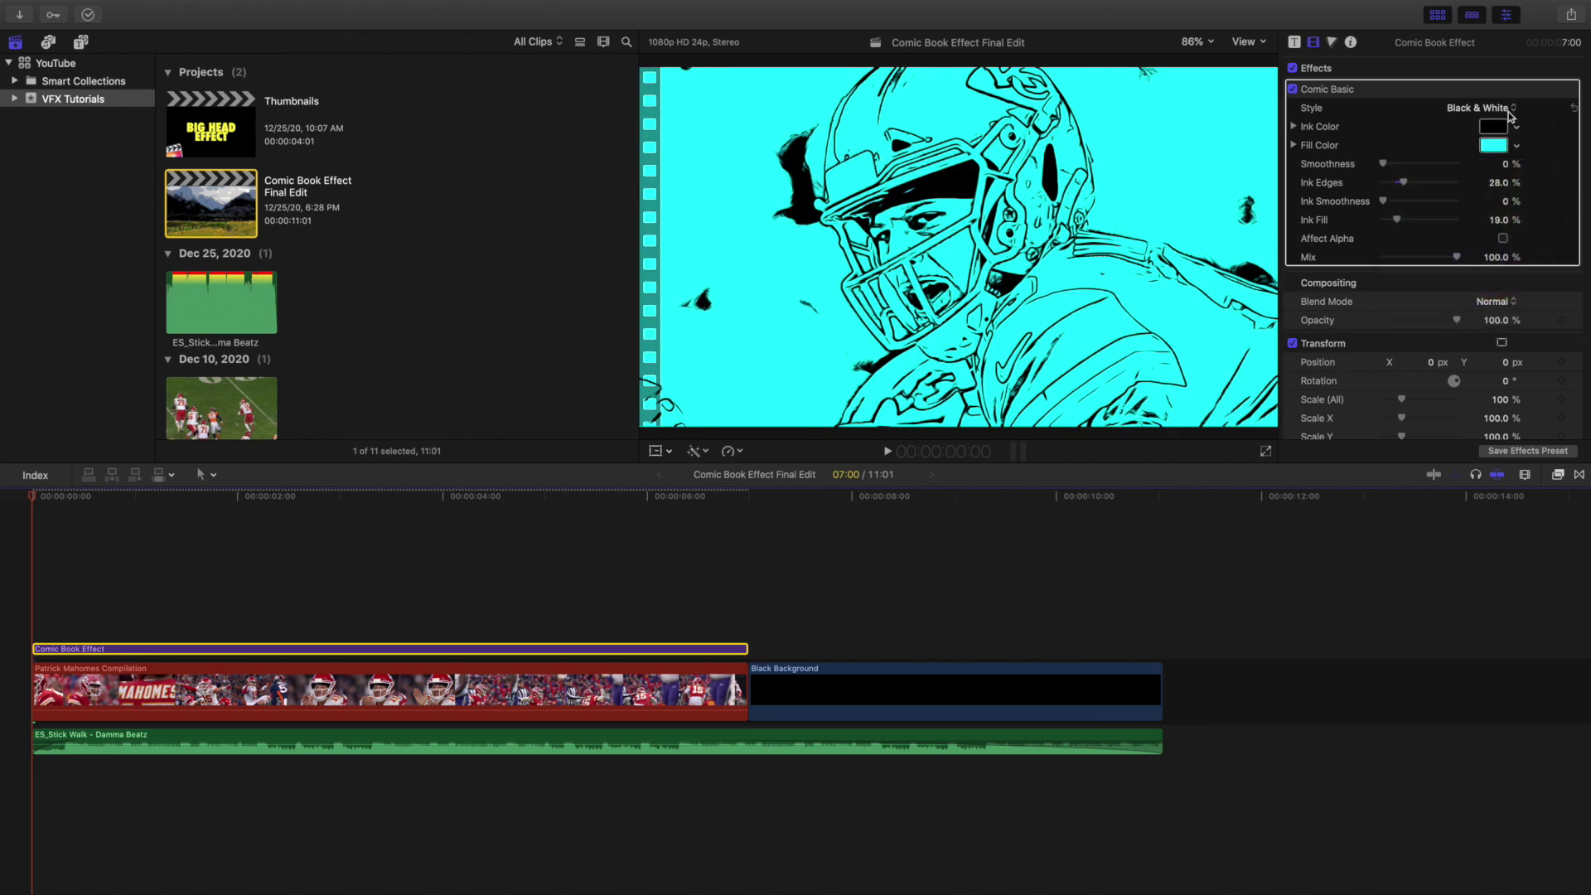
click(1483, 108)
click(1489, 82)
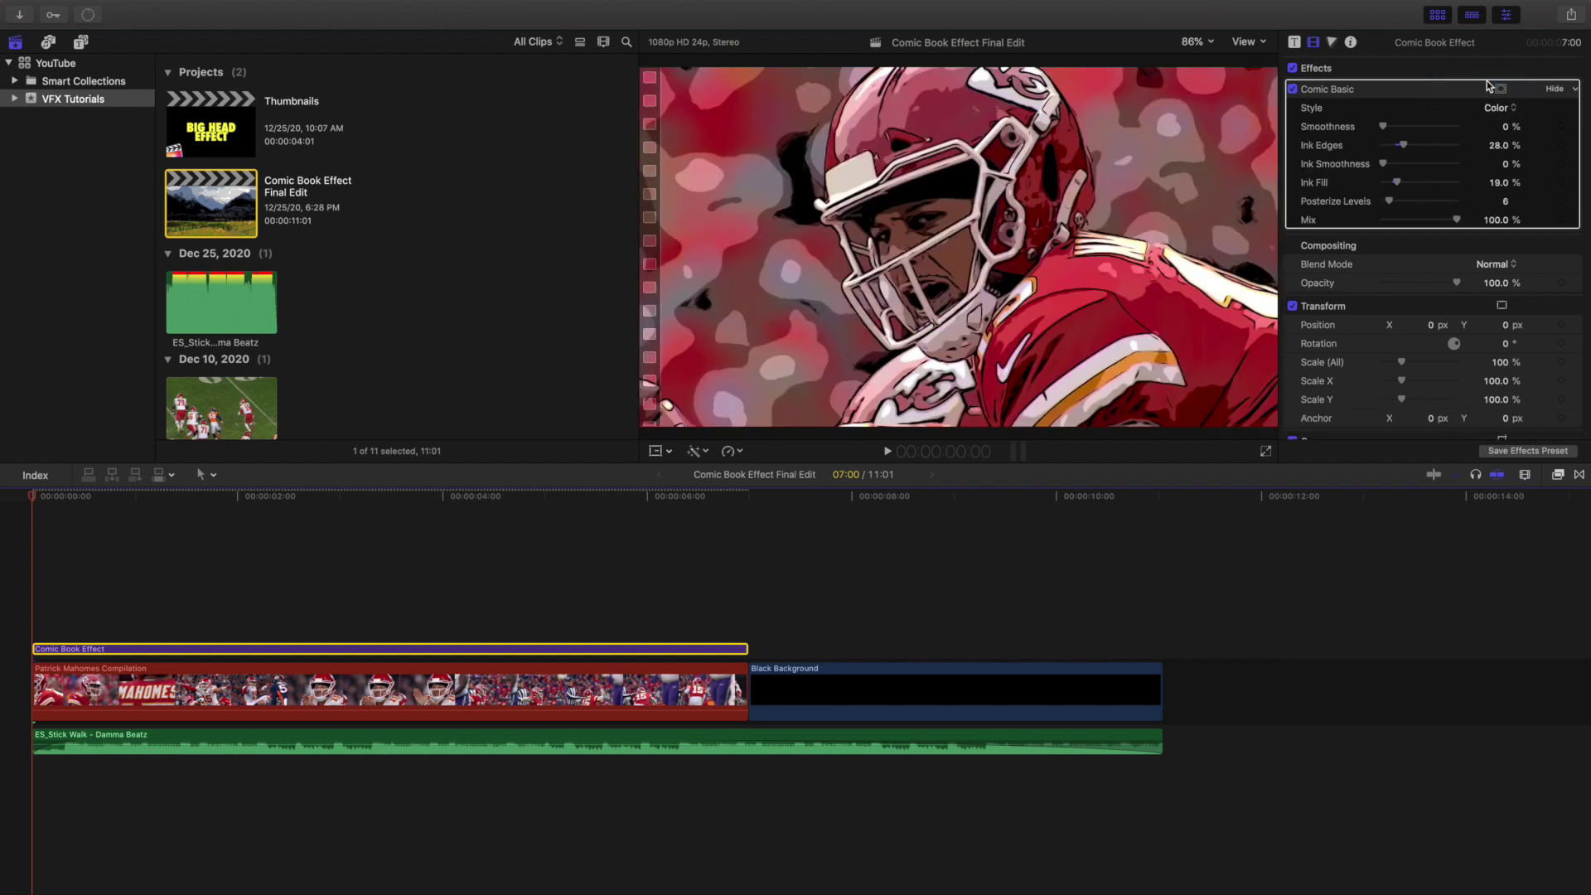
mouse_move(1382, 126)
mouse_down()
mouse_move(1473, 134)
mouse_move(1280, 134)
mouse_move(1474, 136)
mouse_move(1359, 145)
mouse_move(1493, 155)
mouse_move(1375, 162)
mouse_move(1456, 163)
mouse_up()
key(super+z)
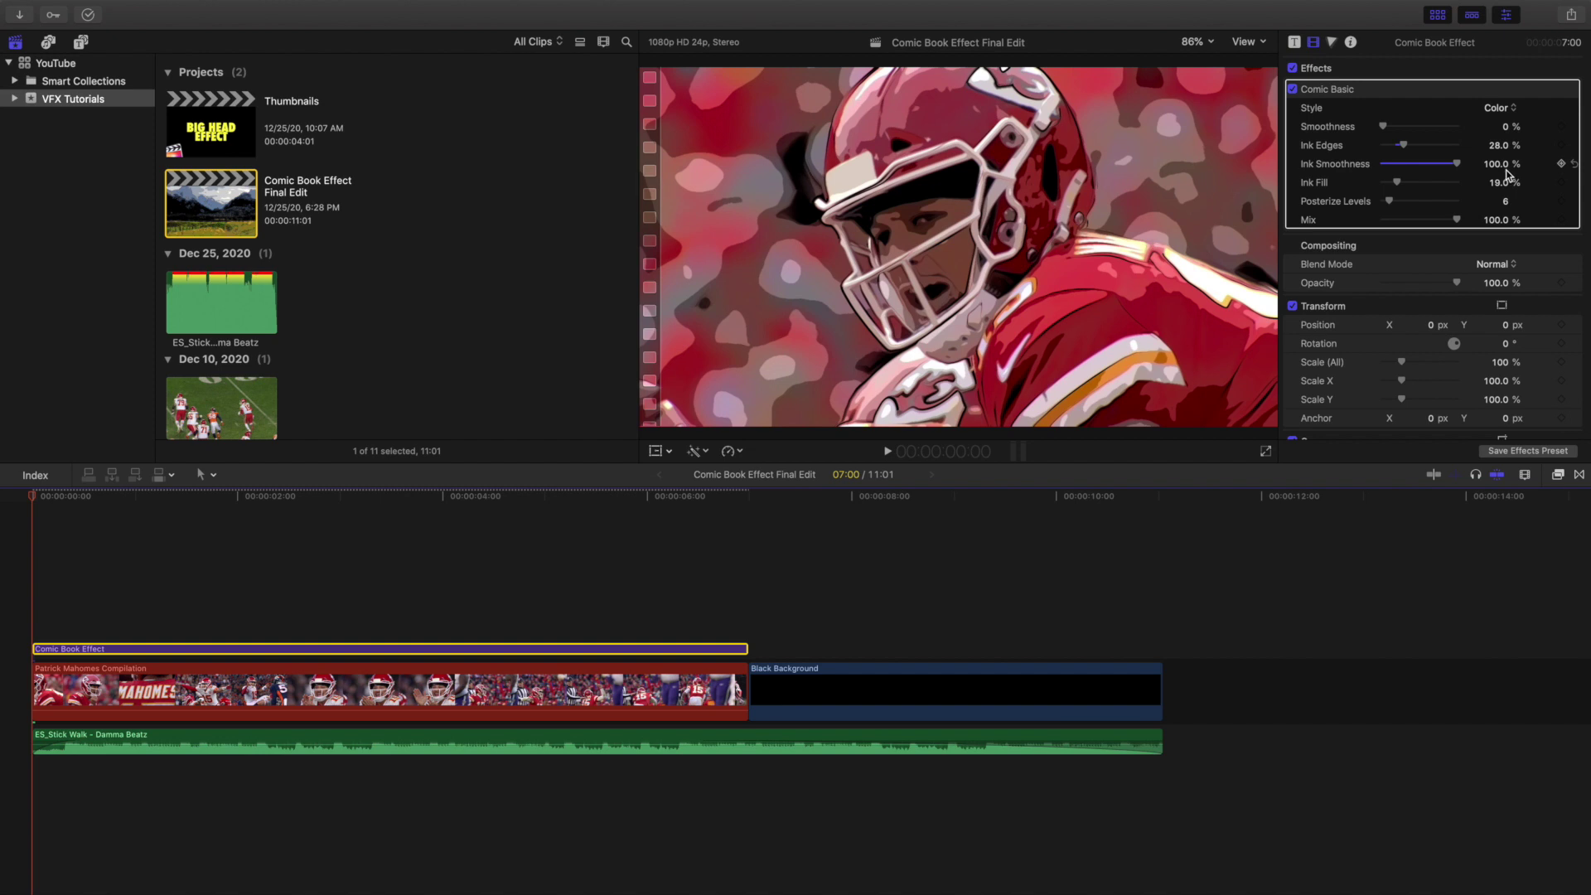
key(super+z)
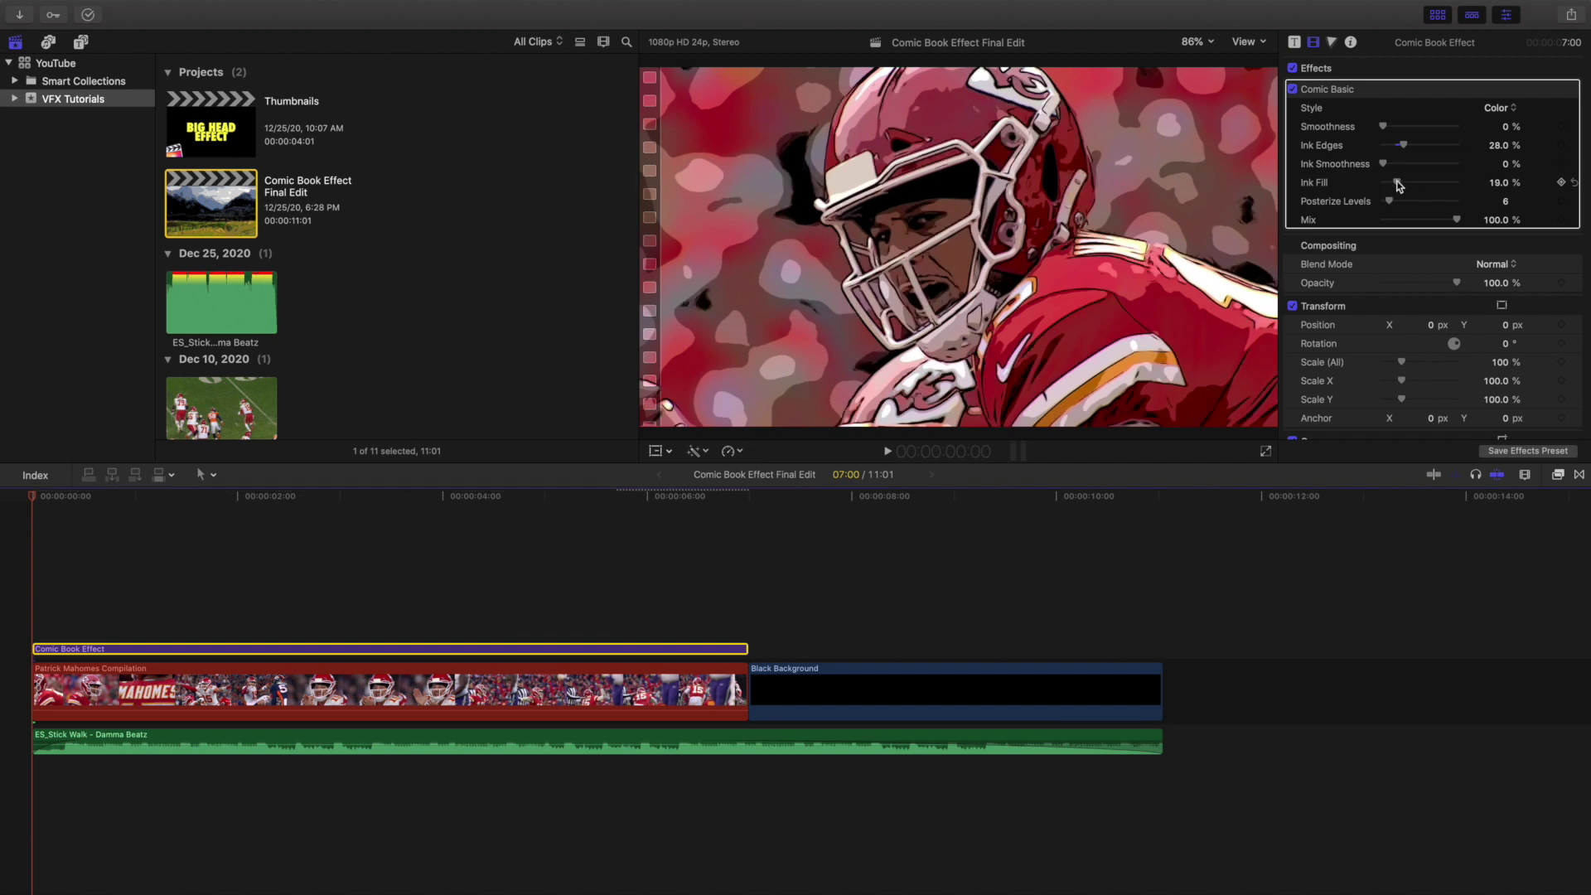
mouse_move(1398, 182)
mouse_down()
mouse_move(1475, 184)
mouse_move(1358, 178)
mouse_move(1514, 175)
mouse_up()
key(super+z)
mouse_move(1428, 202)
mouse_down()
mouse_move(1377, 202)
mouse_move(1452, 219)
mouse_move(1390, 220)
mouse_move(1439, 221)
mouse_up()
click(1558, 479)
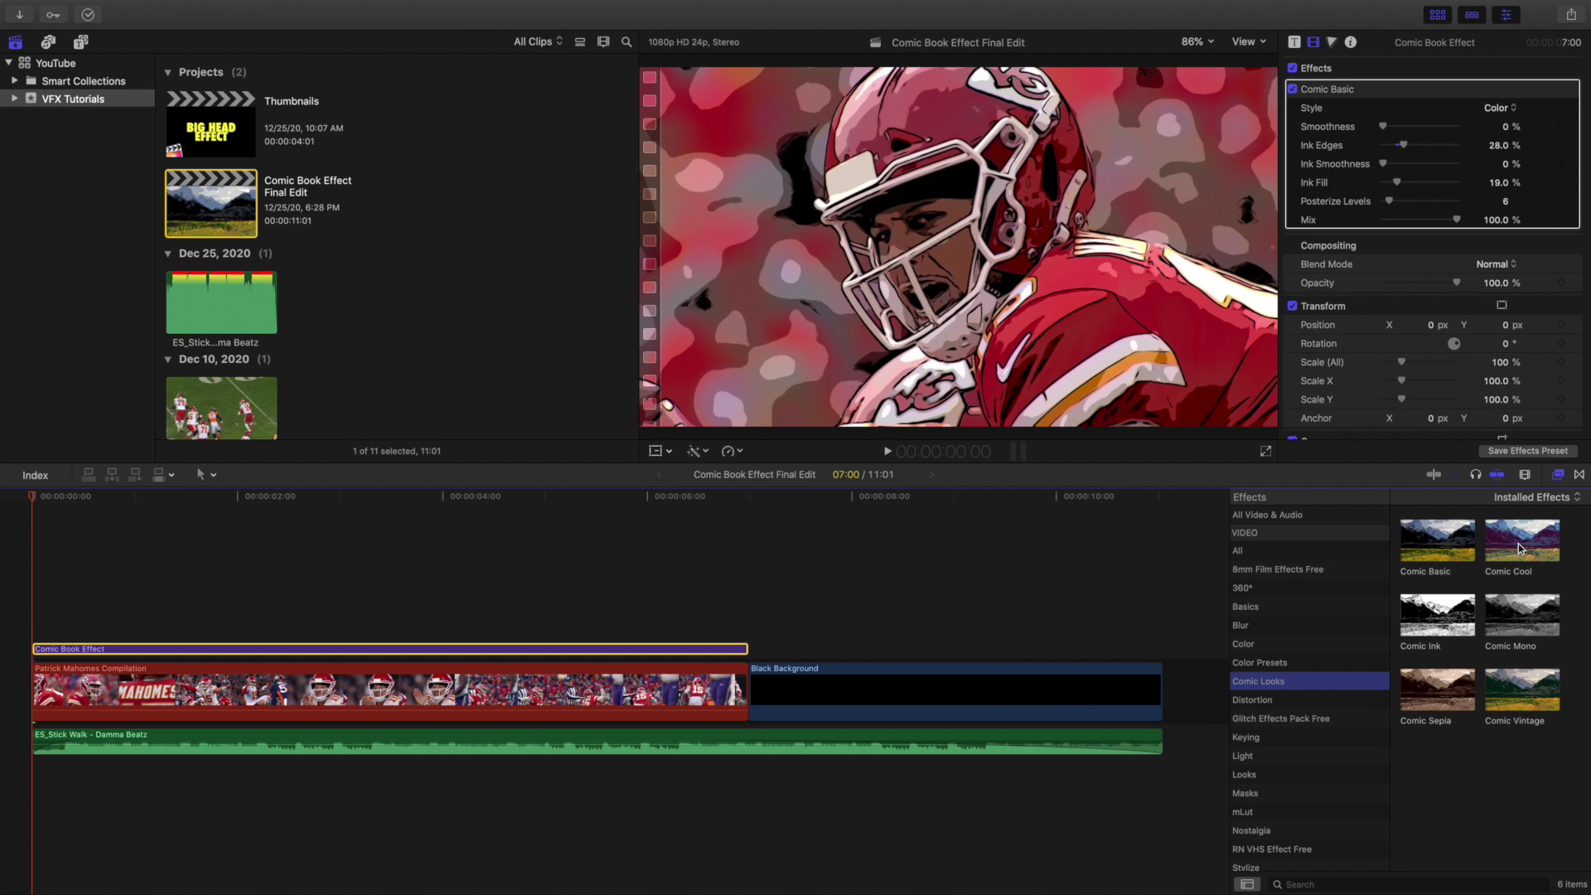
click(1557, 477)
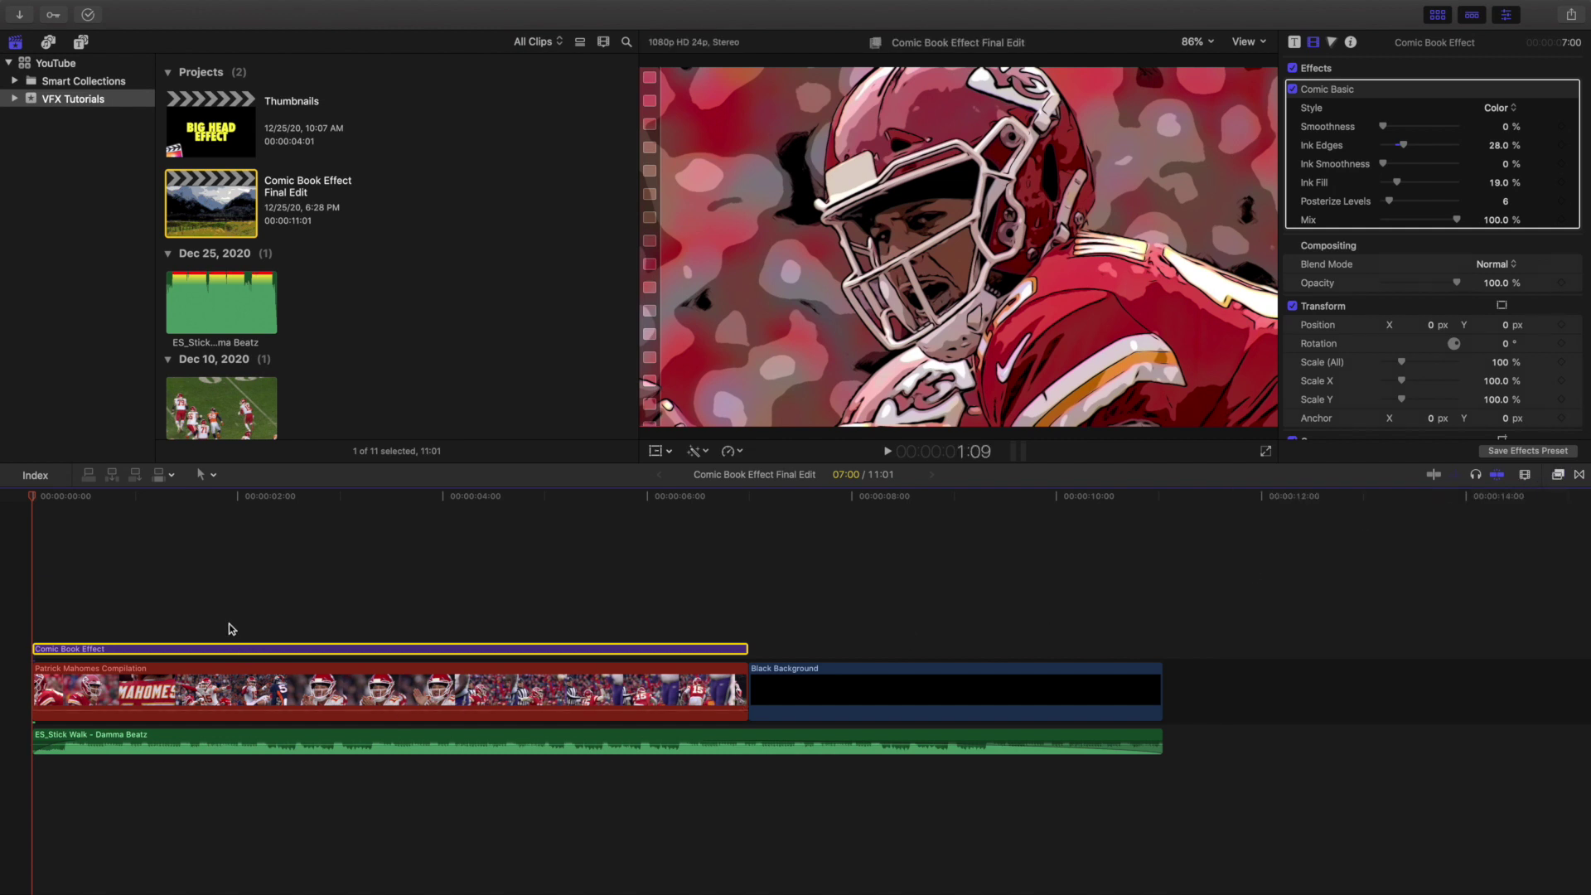